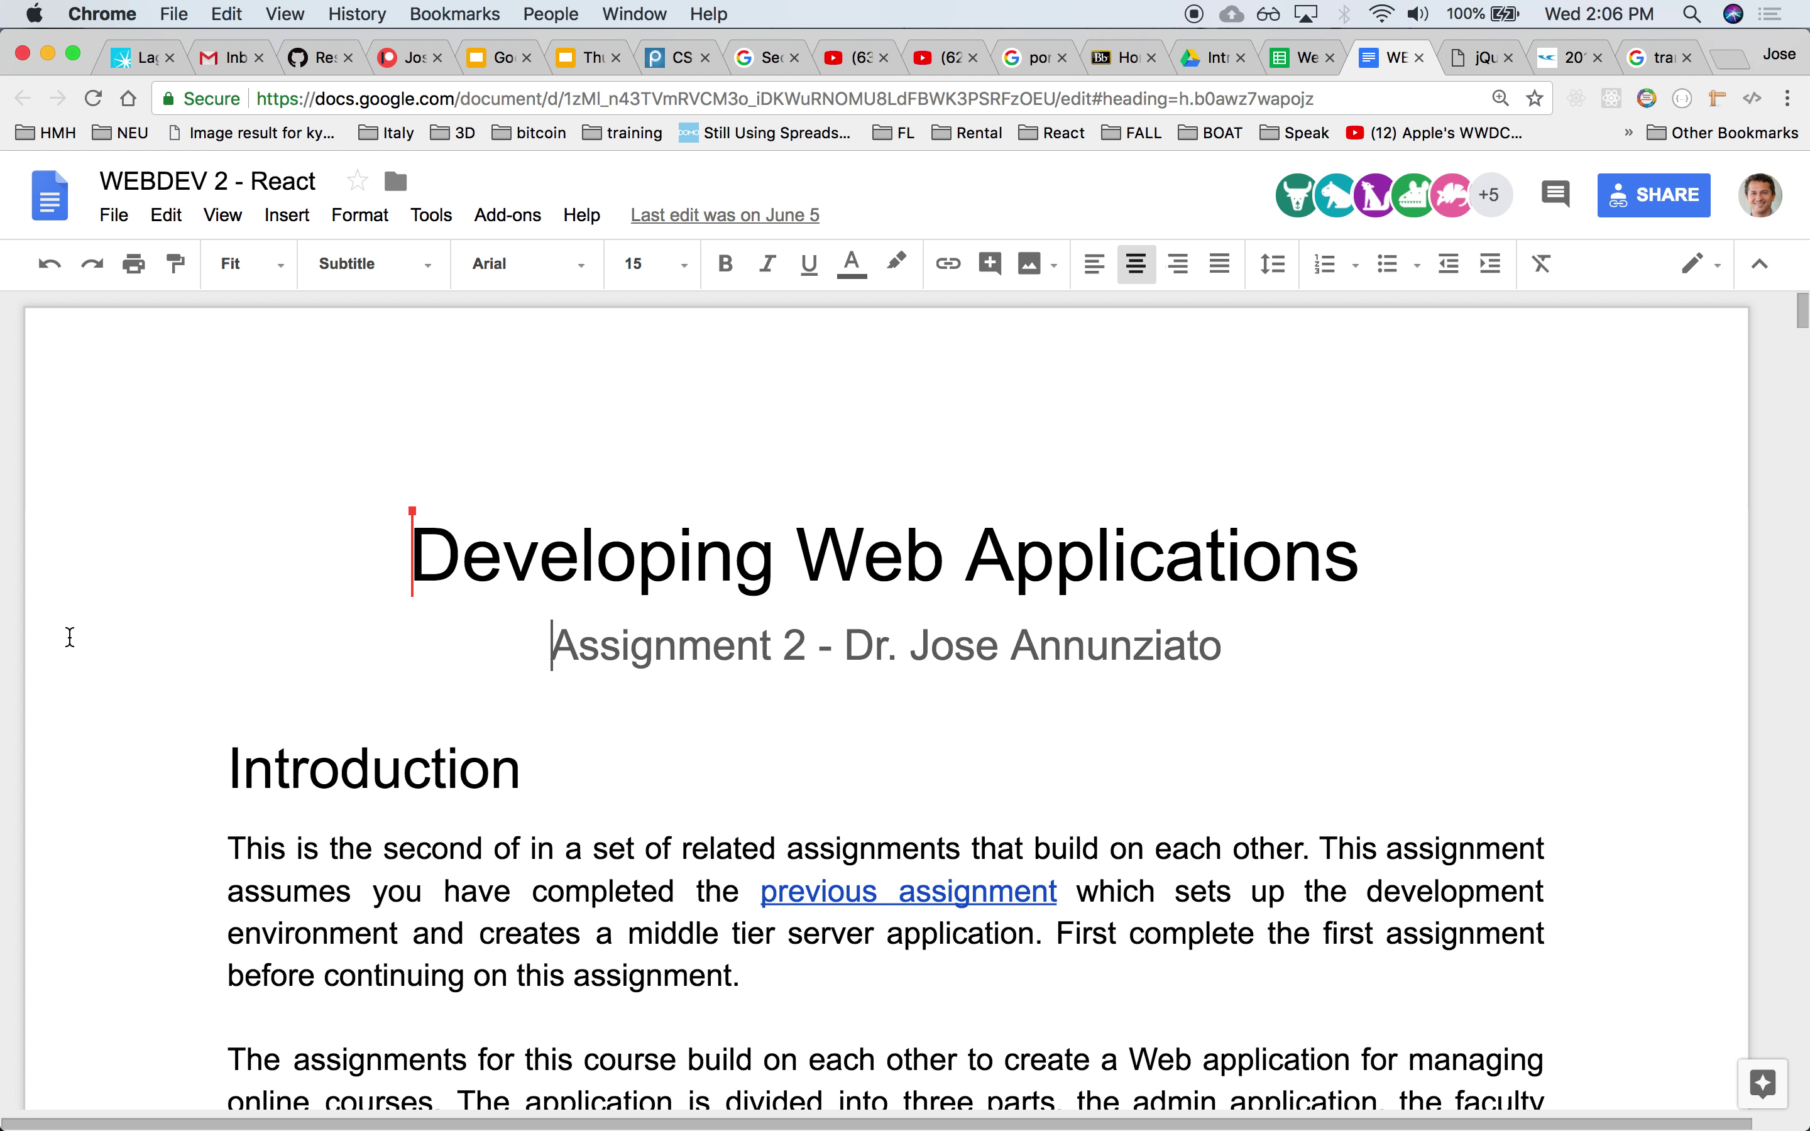
Scroll down from the Developing Web Applications title into the Introduction section.
scroll(69, 636, down, 3)
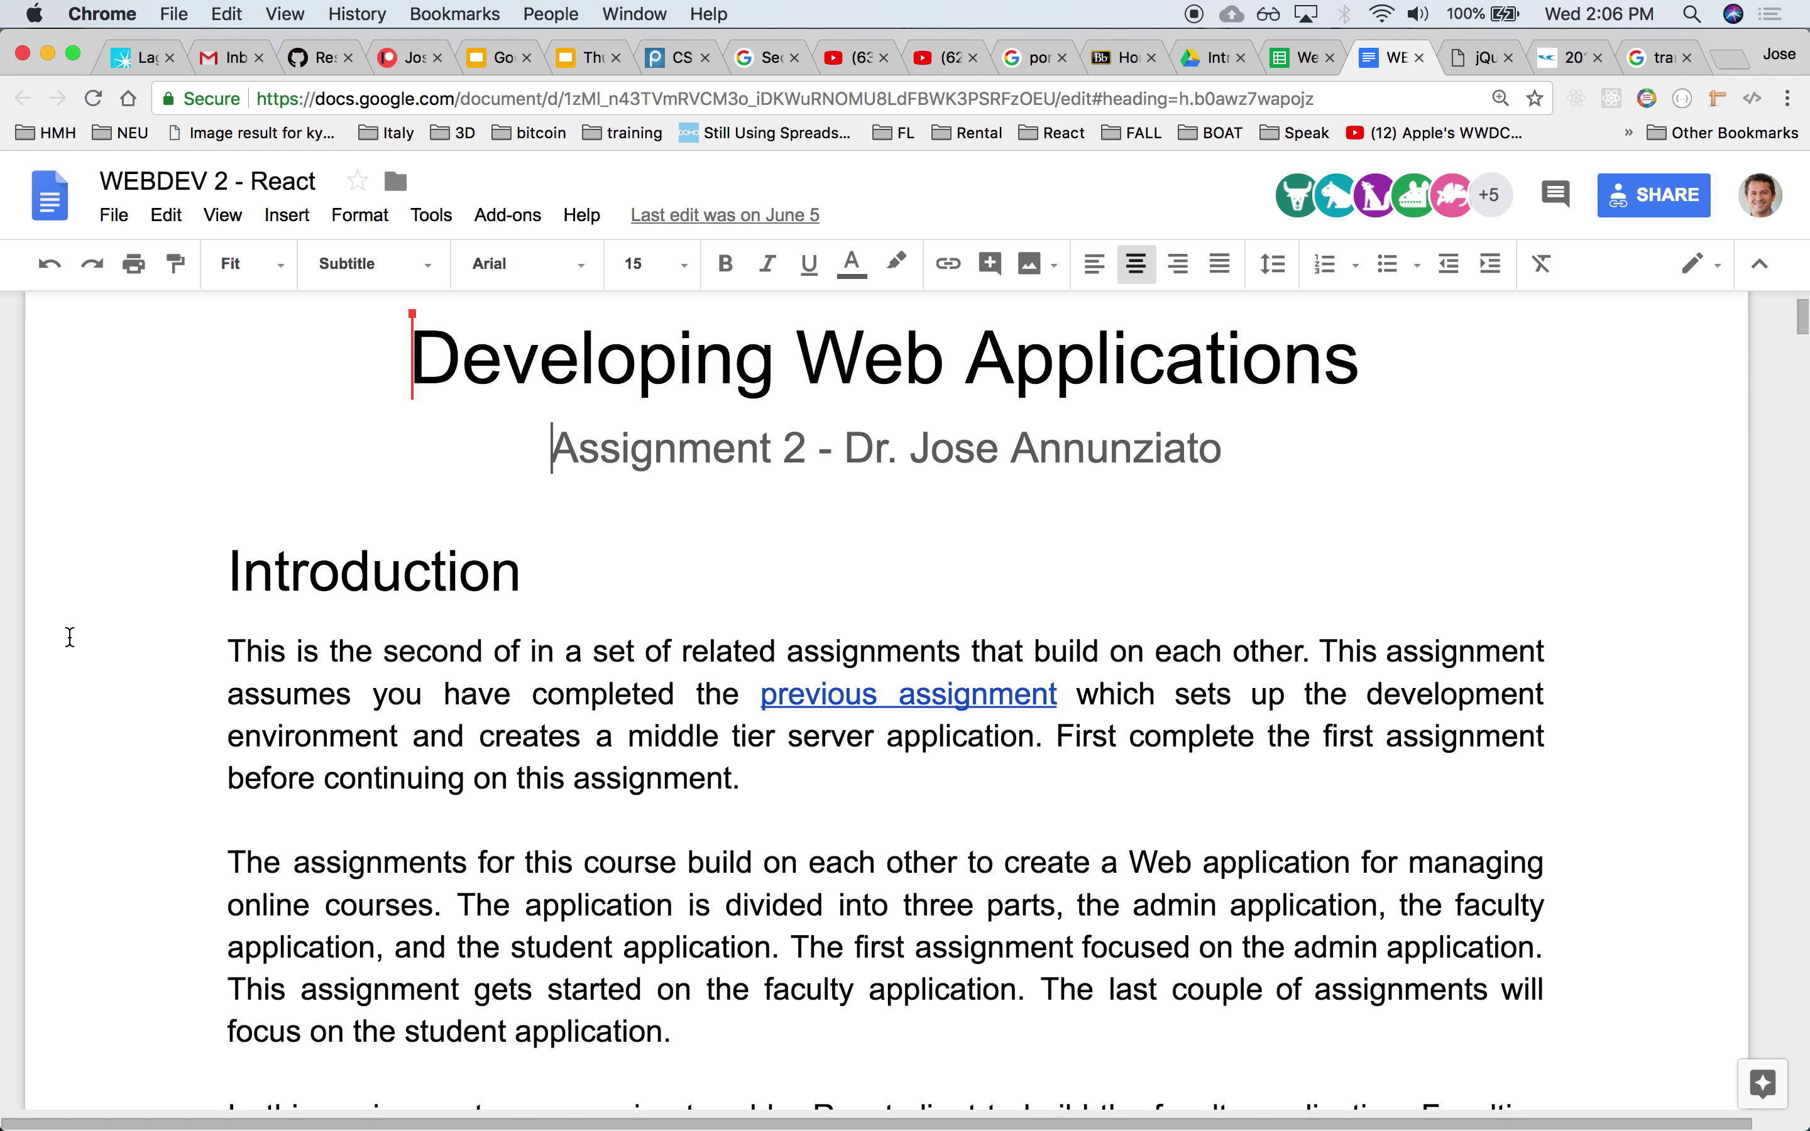
Check the previous assignment link's URL, then highlight the (20pts) Courses feature line.
click(933, 671)
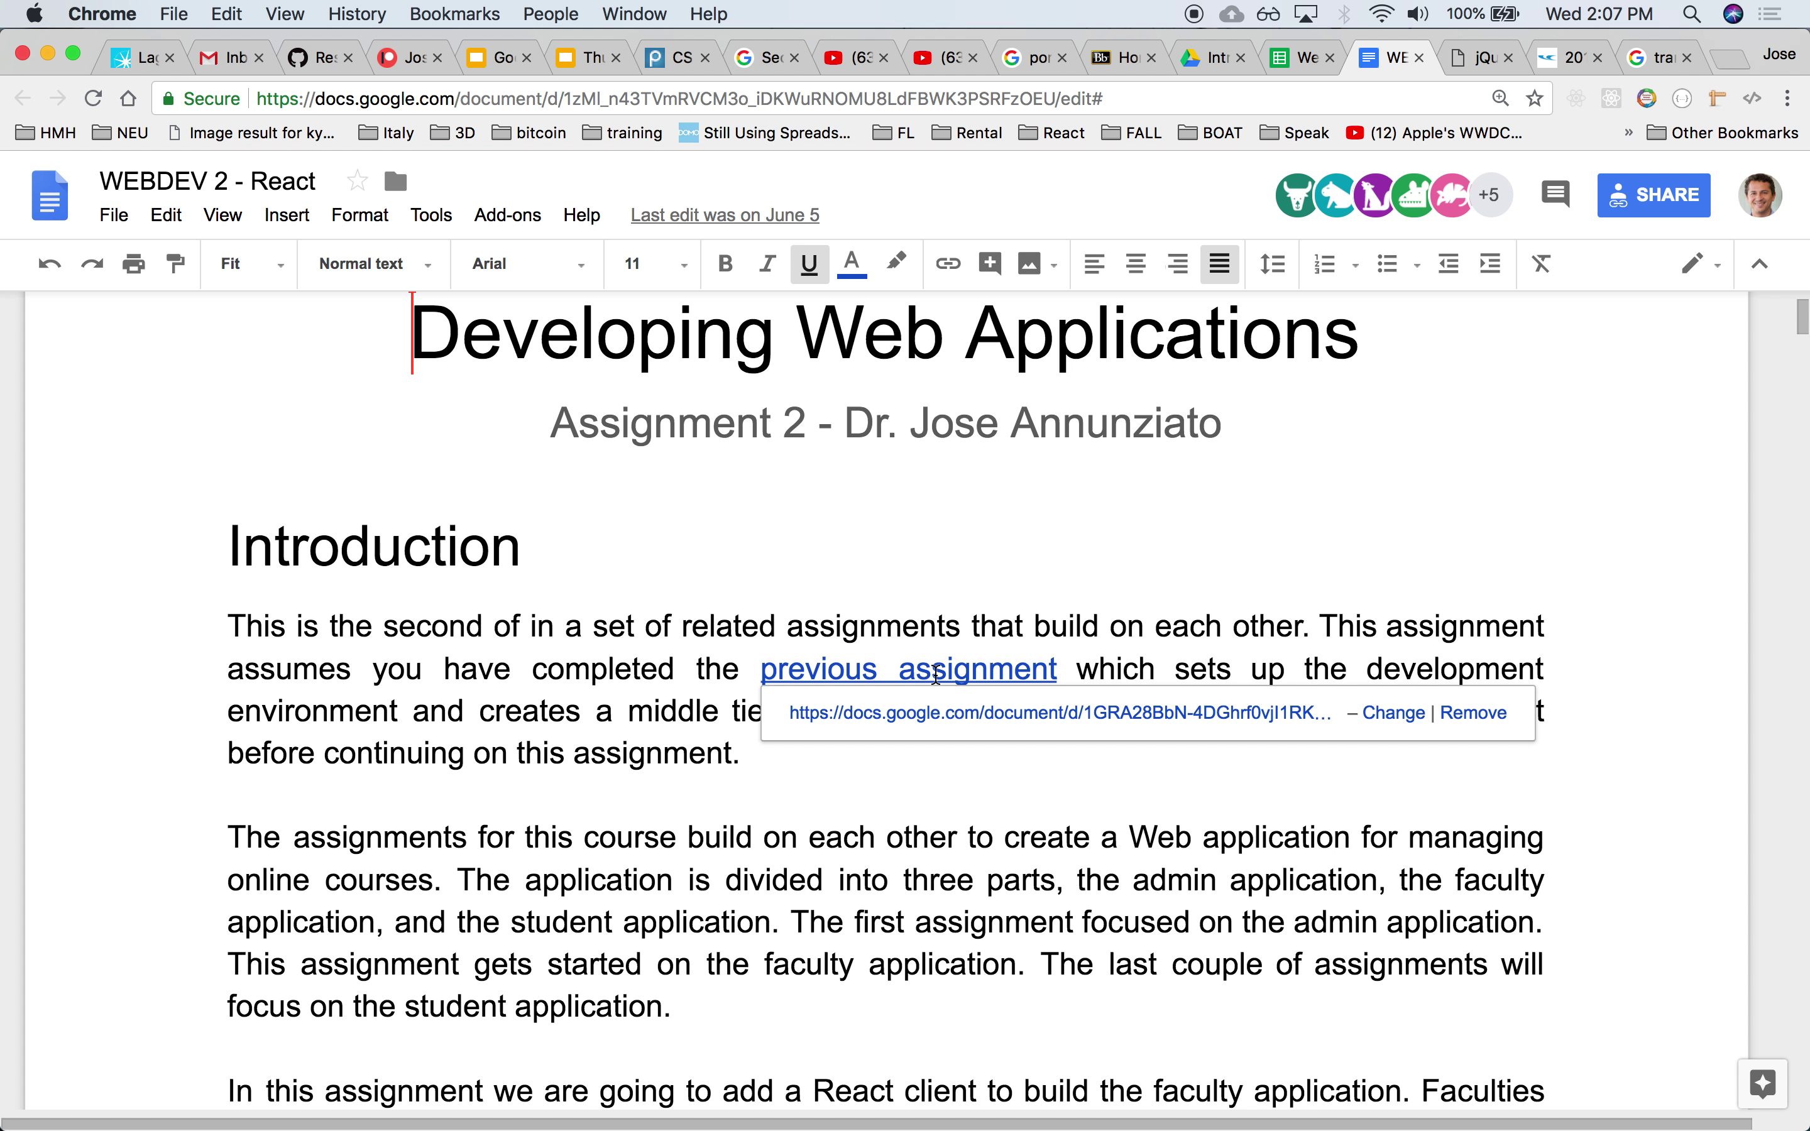
click(804, 916)
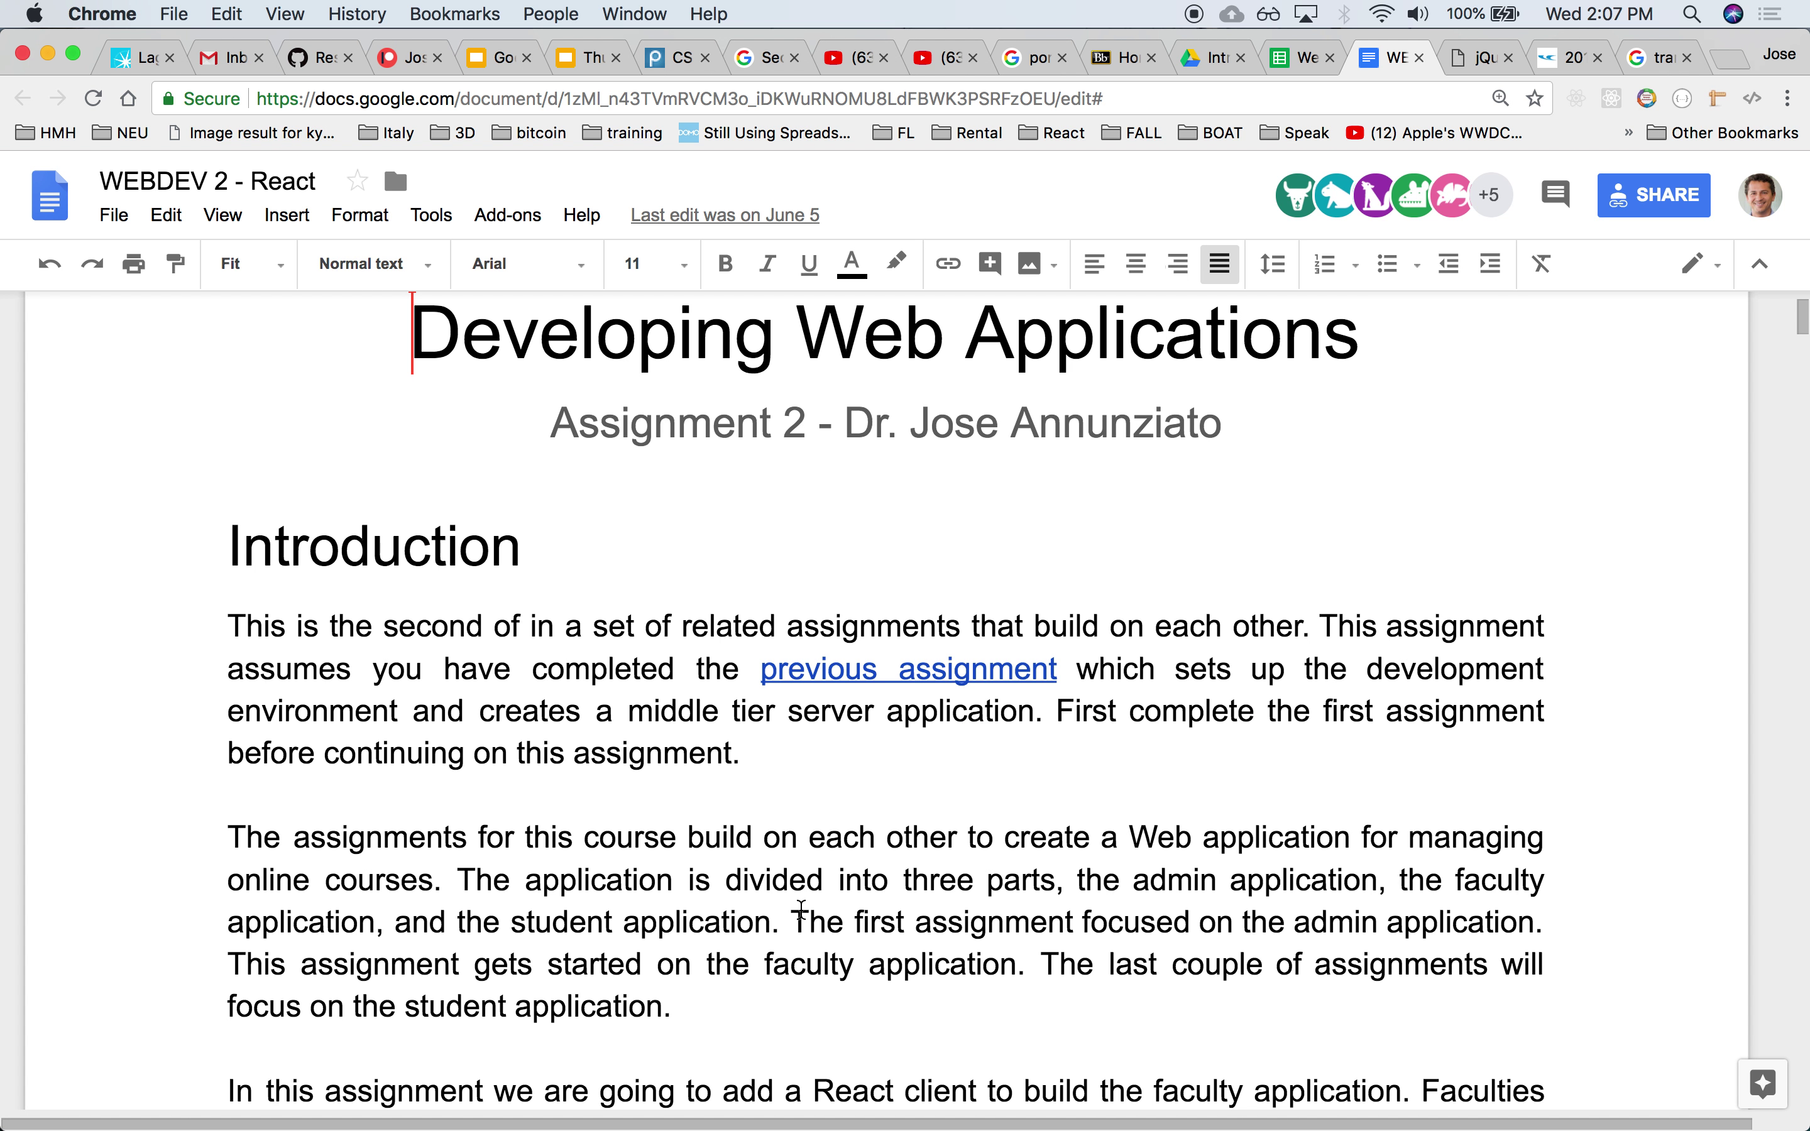
scroll(802, 908, down, 5)
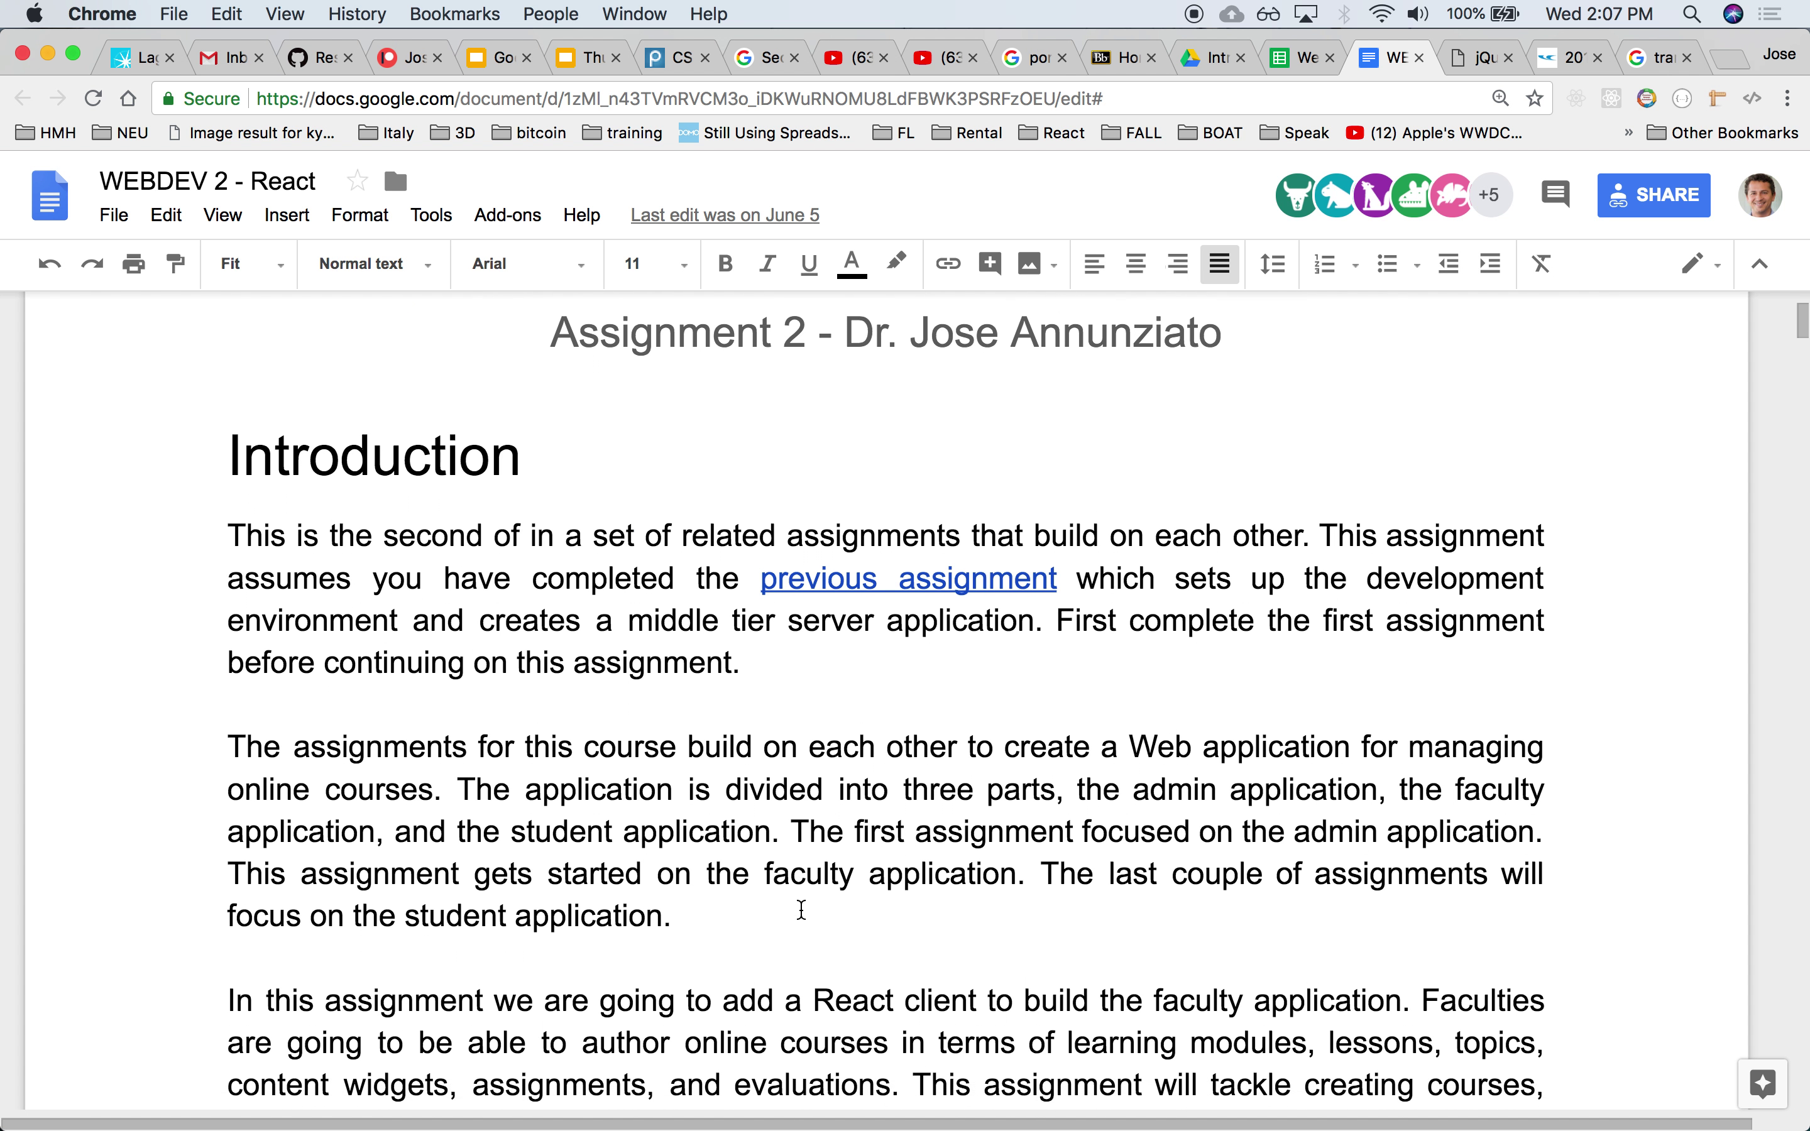
scroll(802, 909, down, 9)
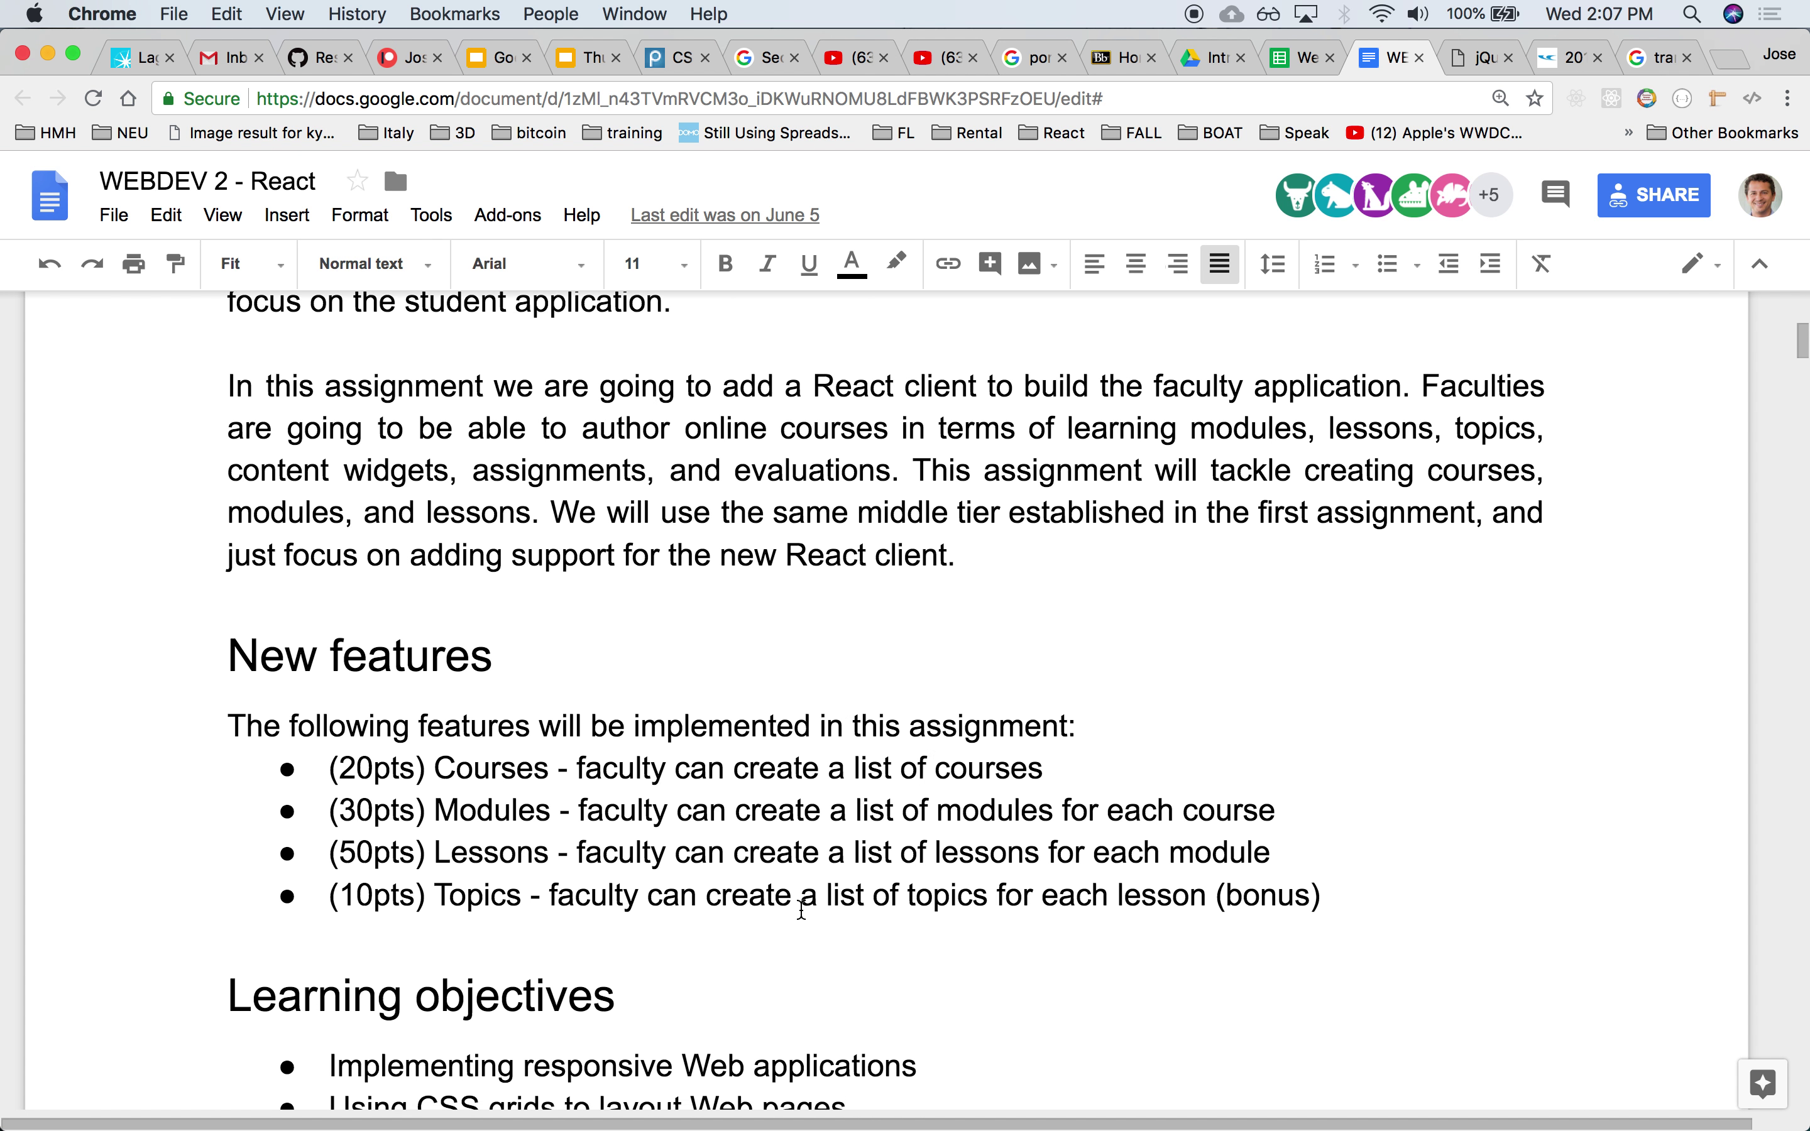
triple_click(650, 759)
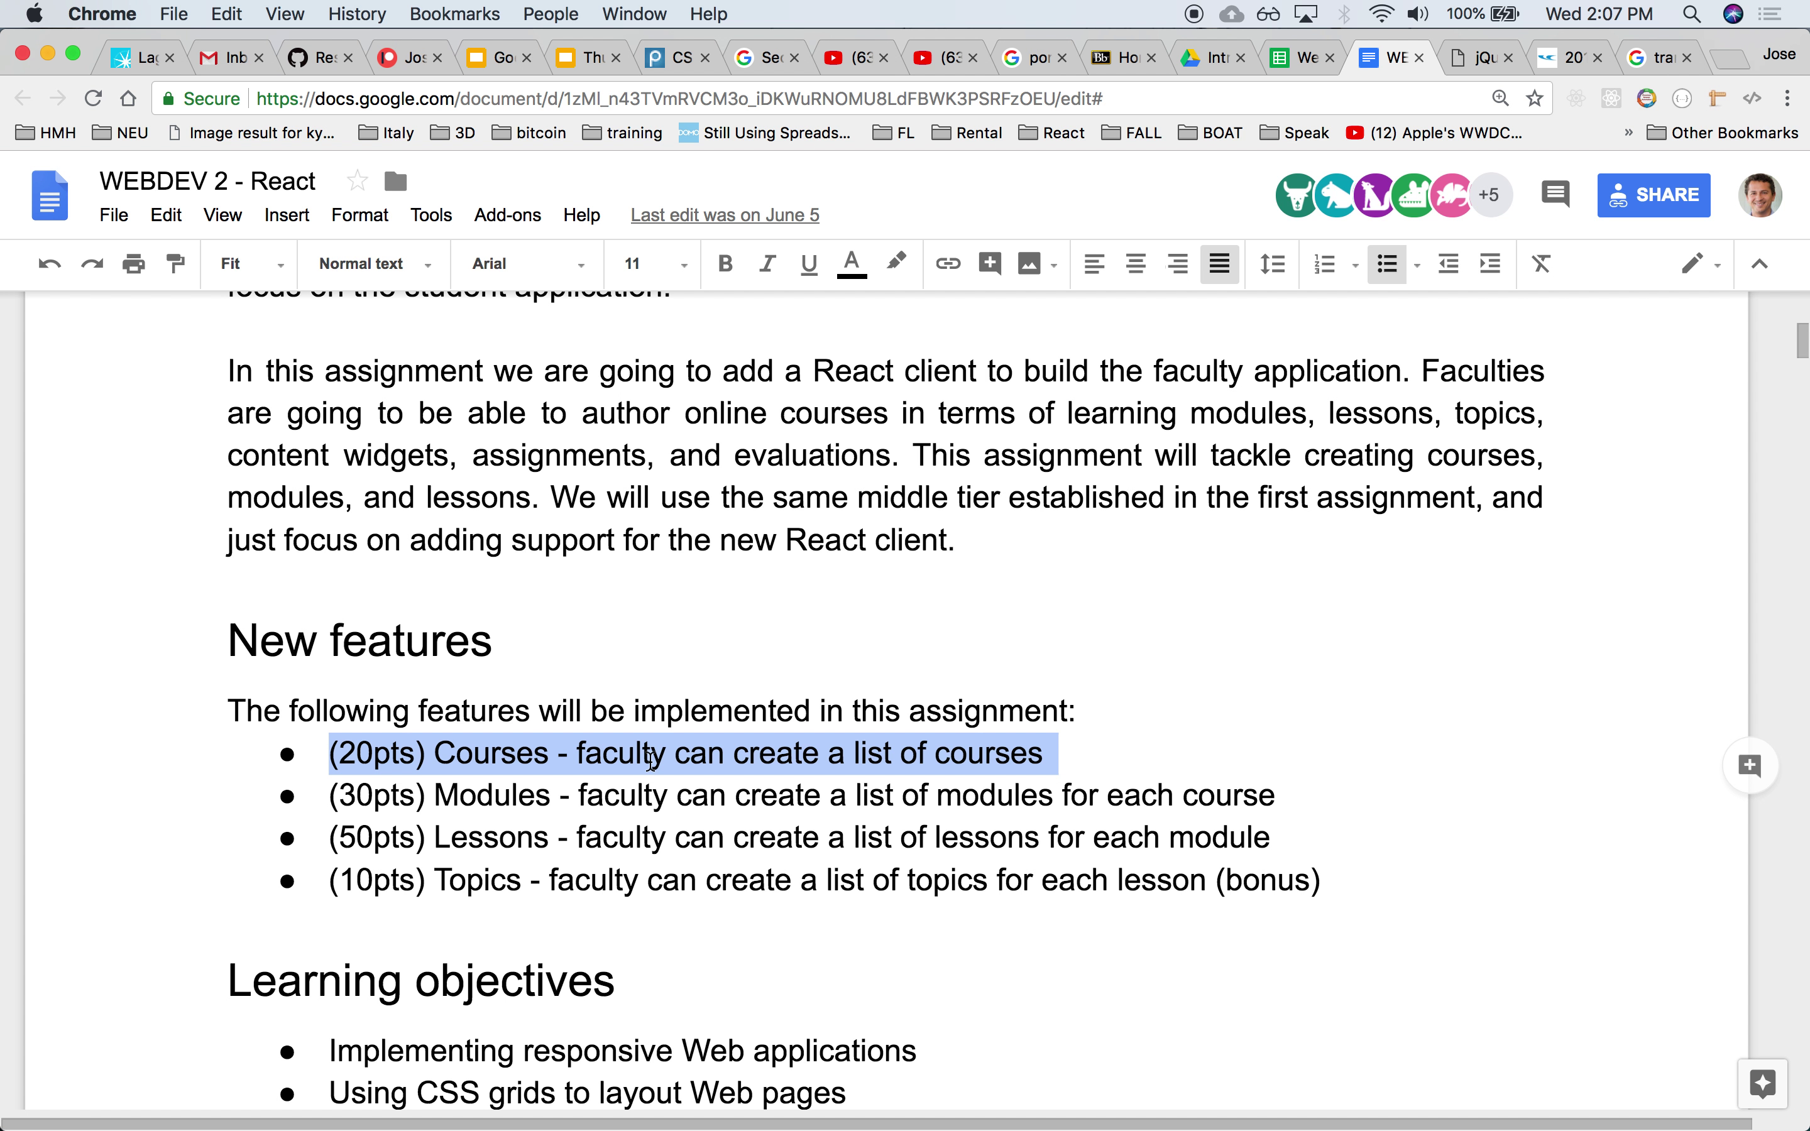
triple_click(521, 801)
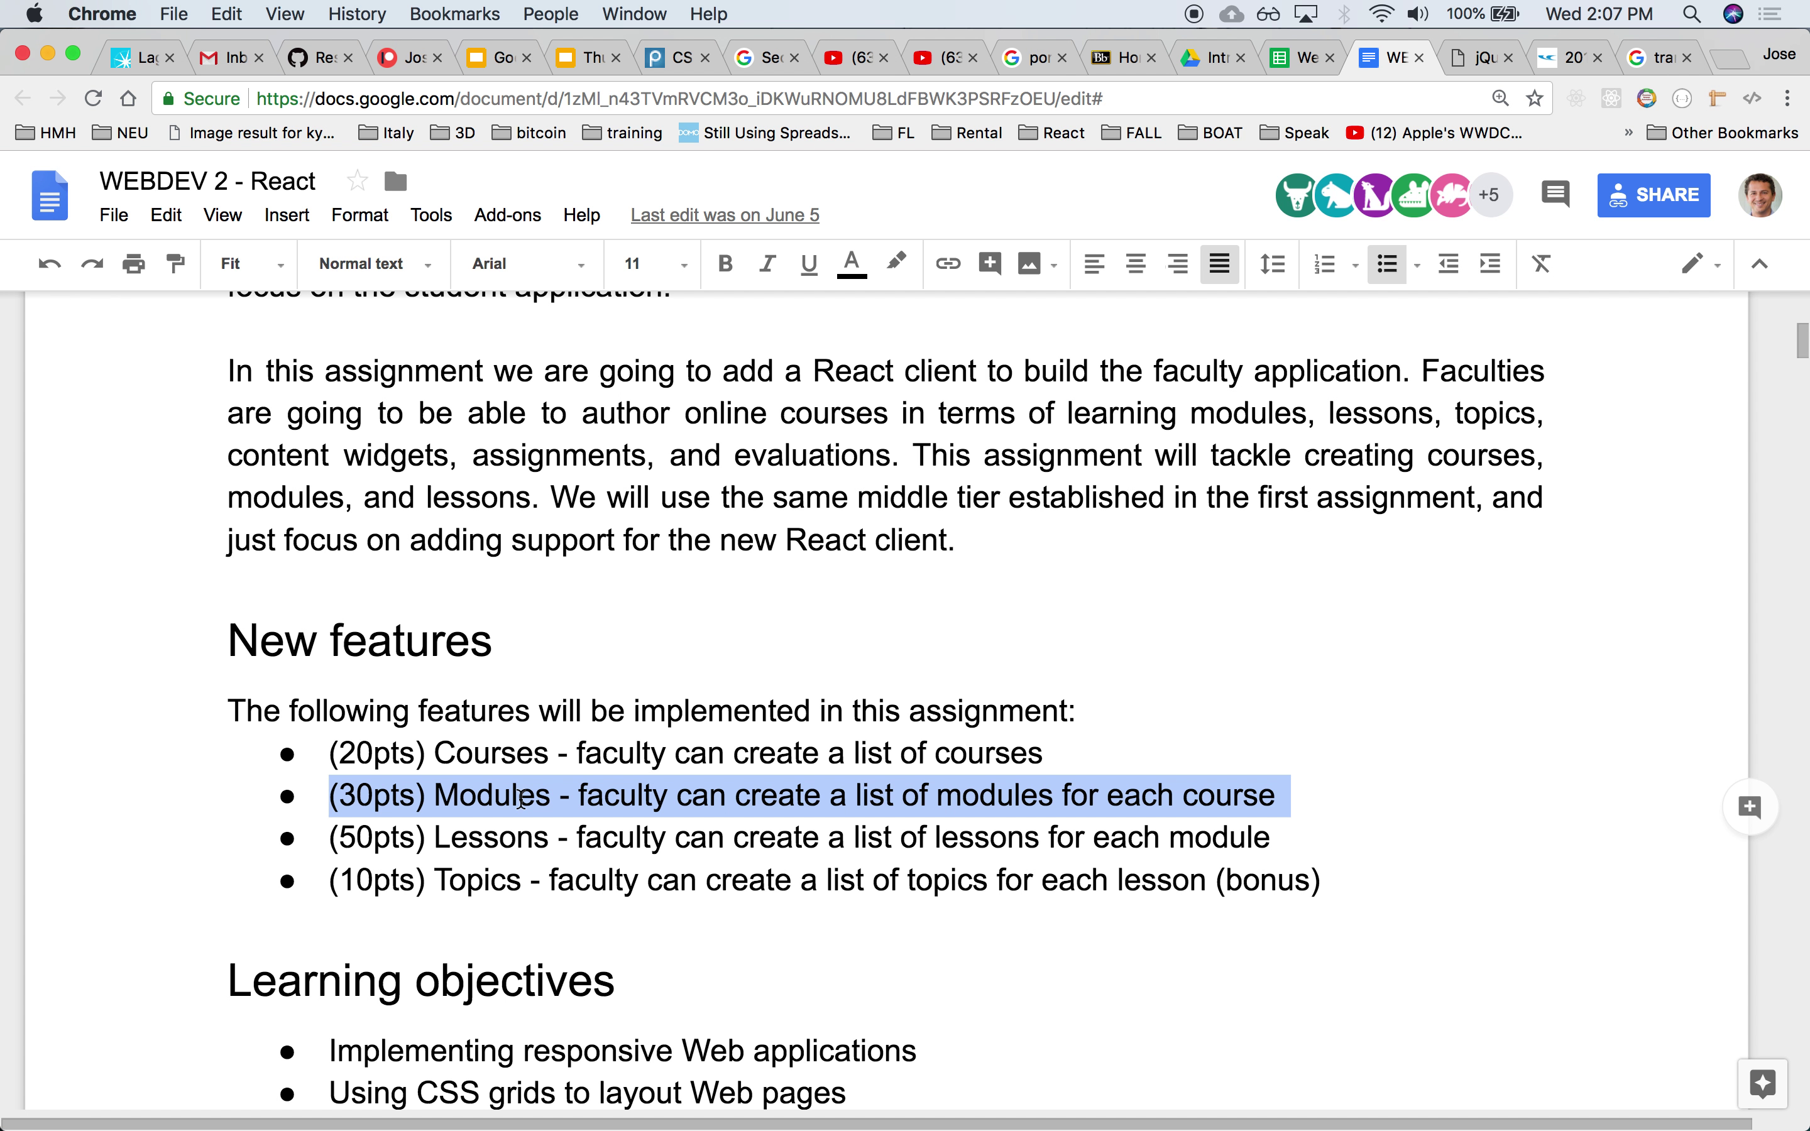
double_click(523, 755)
triple_click(520, 797)
triple_click(506, 755)
triple_click(486, 797)
click(484, 797)
double_click(490, 849)
triple_click(490, 849)
double_click(490, 849)
triple_click(491, 849)
triple_click(474, 880)
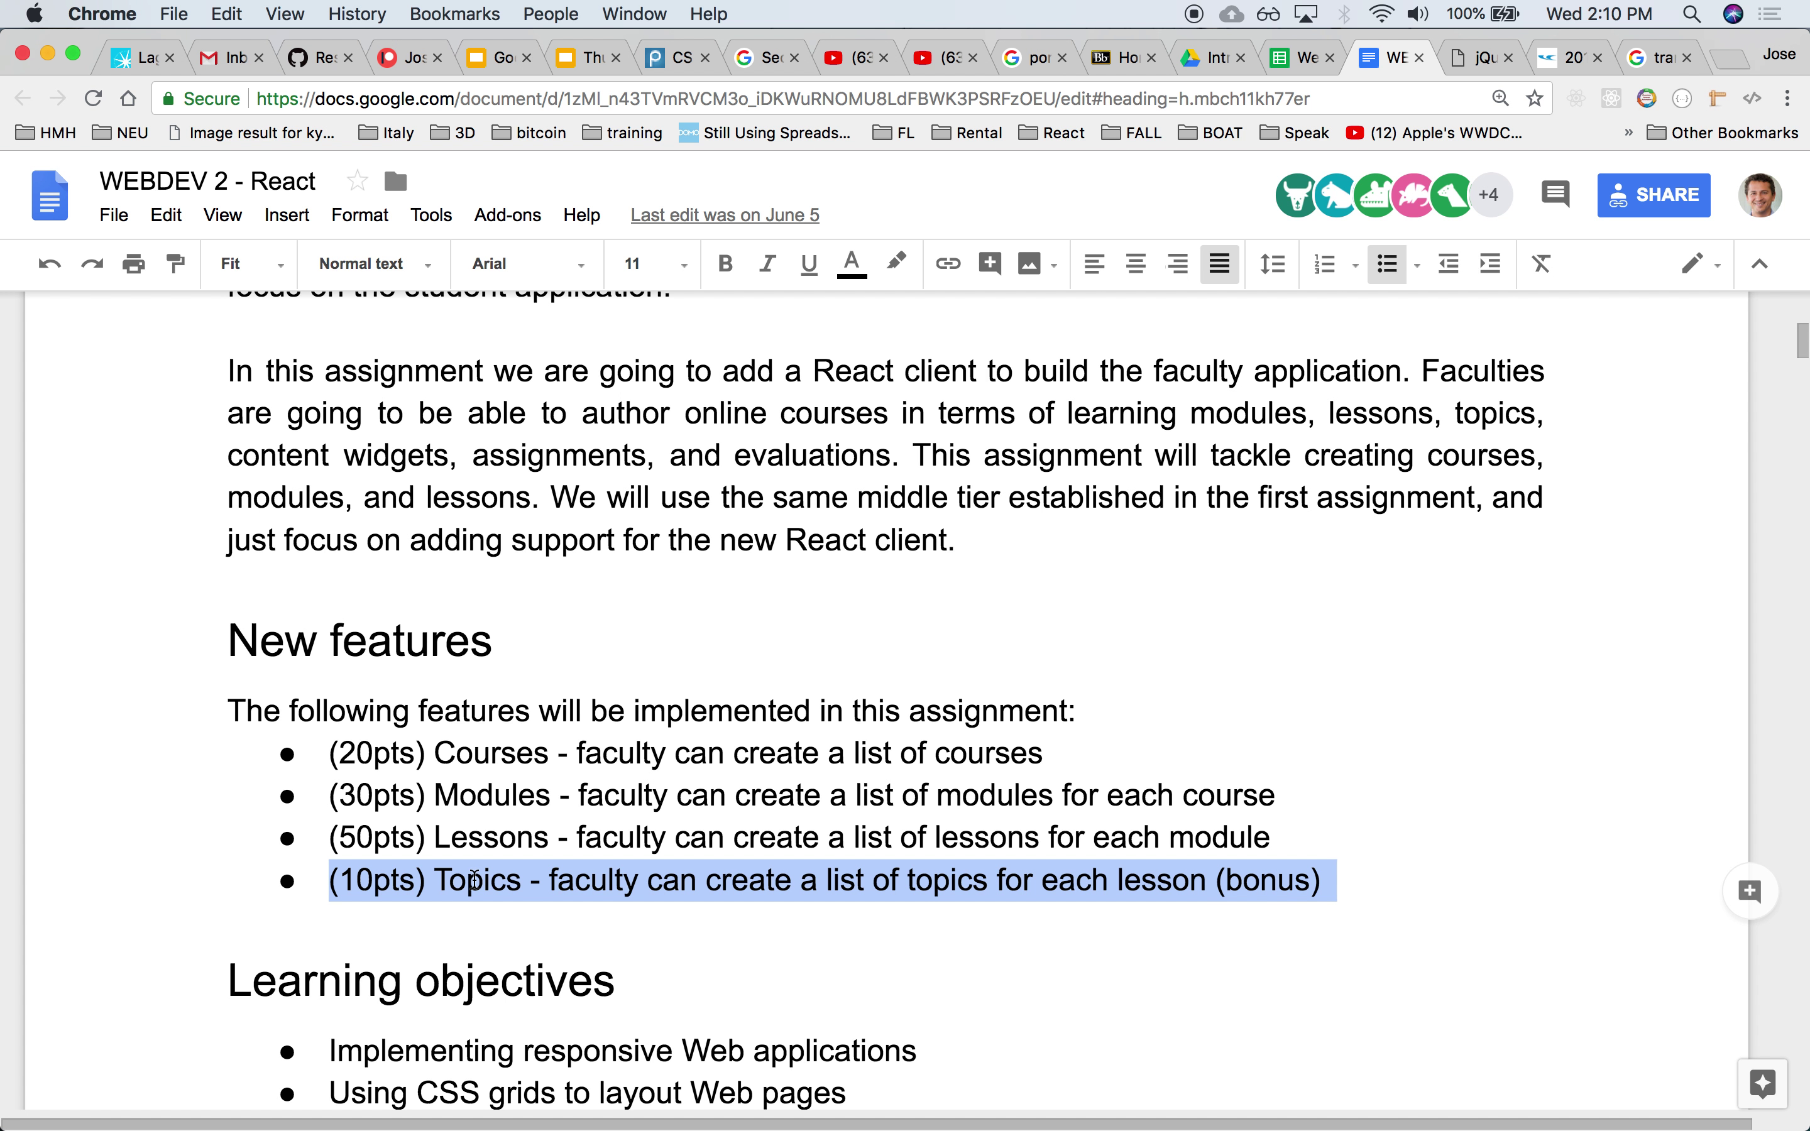
Scroll past Learning objectives to the Course Manager wireframe listing CS5500 Software Engineering.
scroll(474, 880, down, 15)
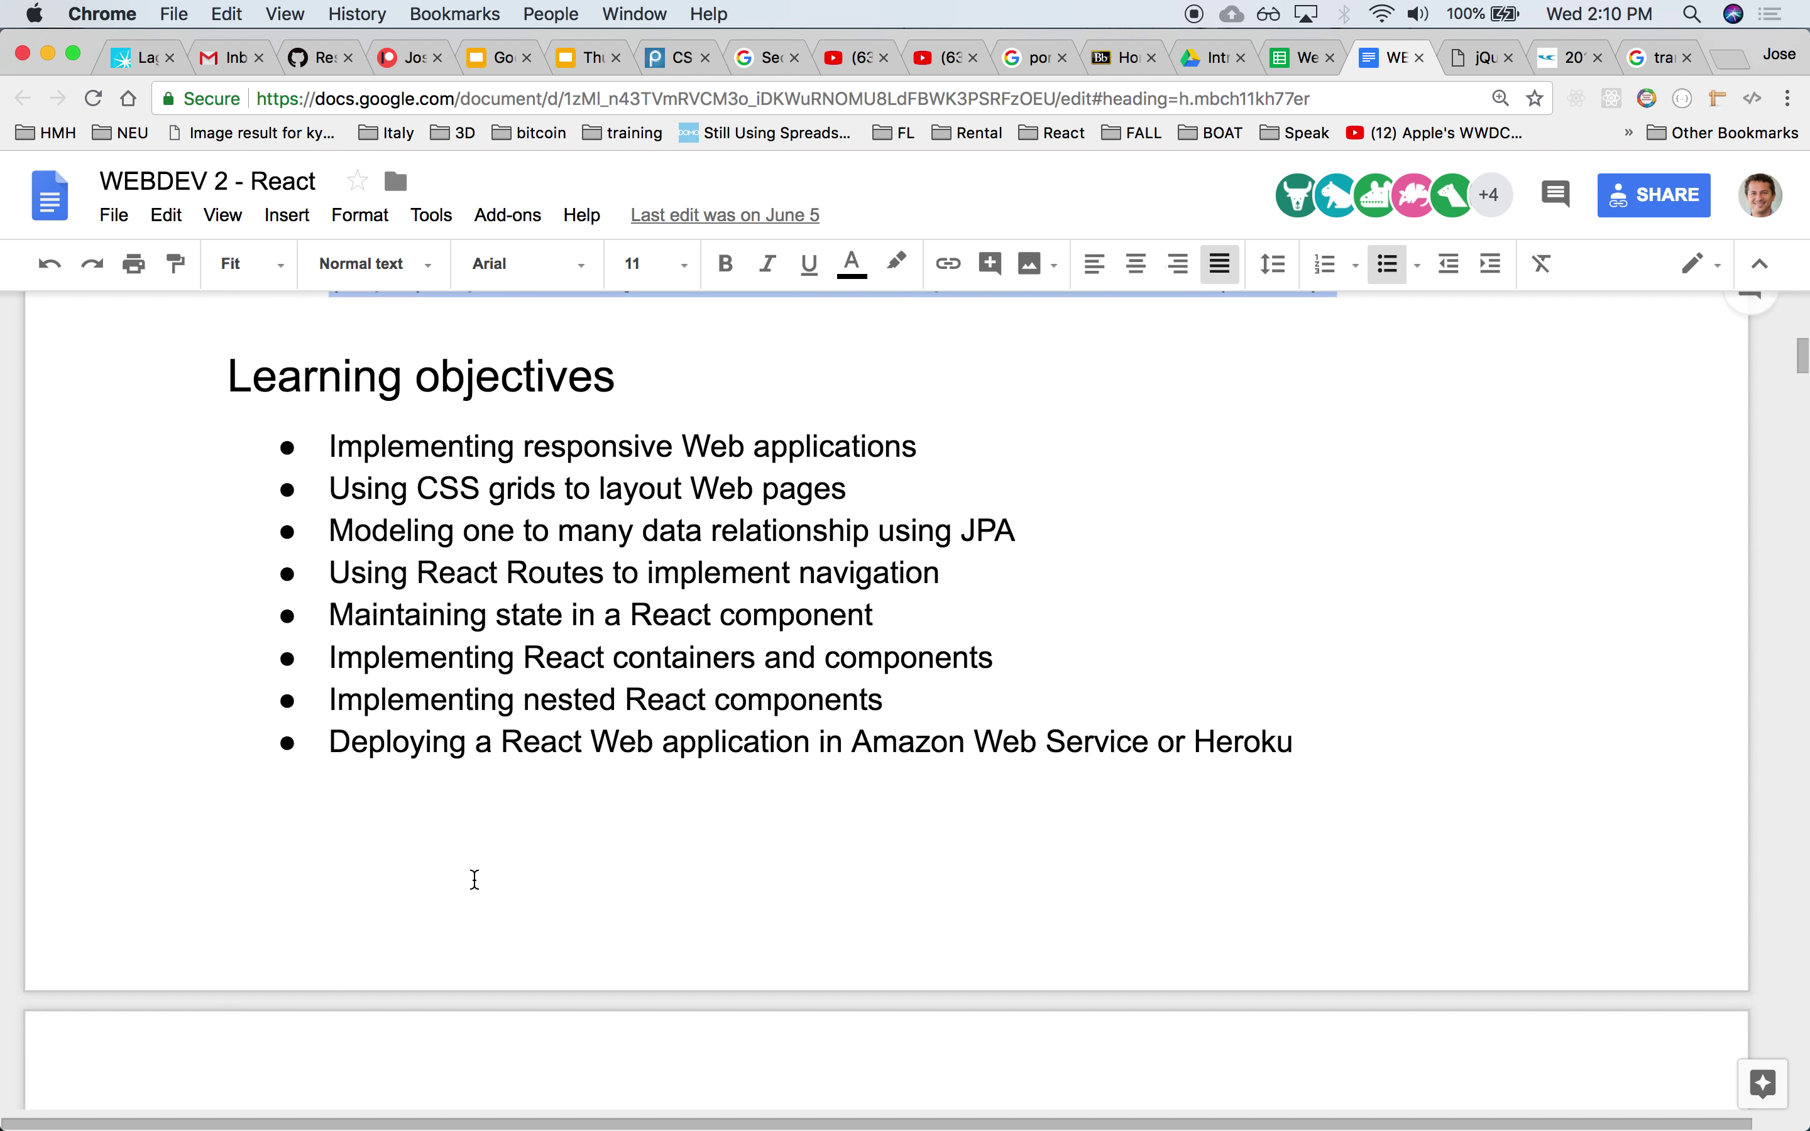
scroll(475, 879, down, 15)
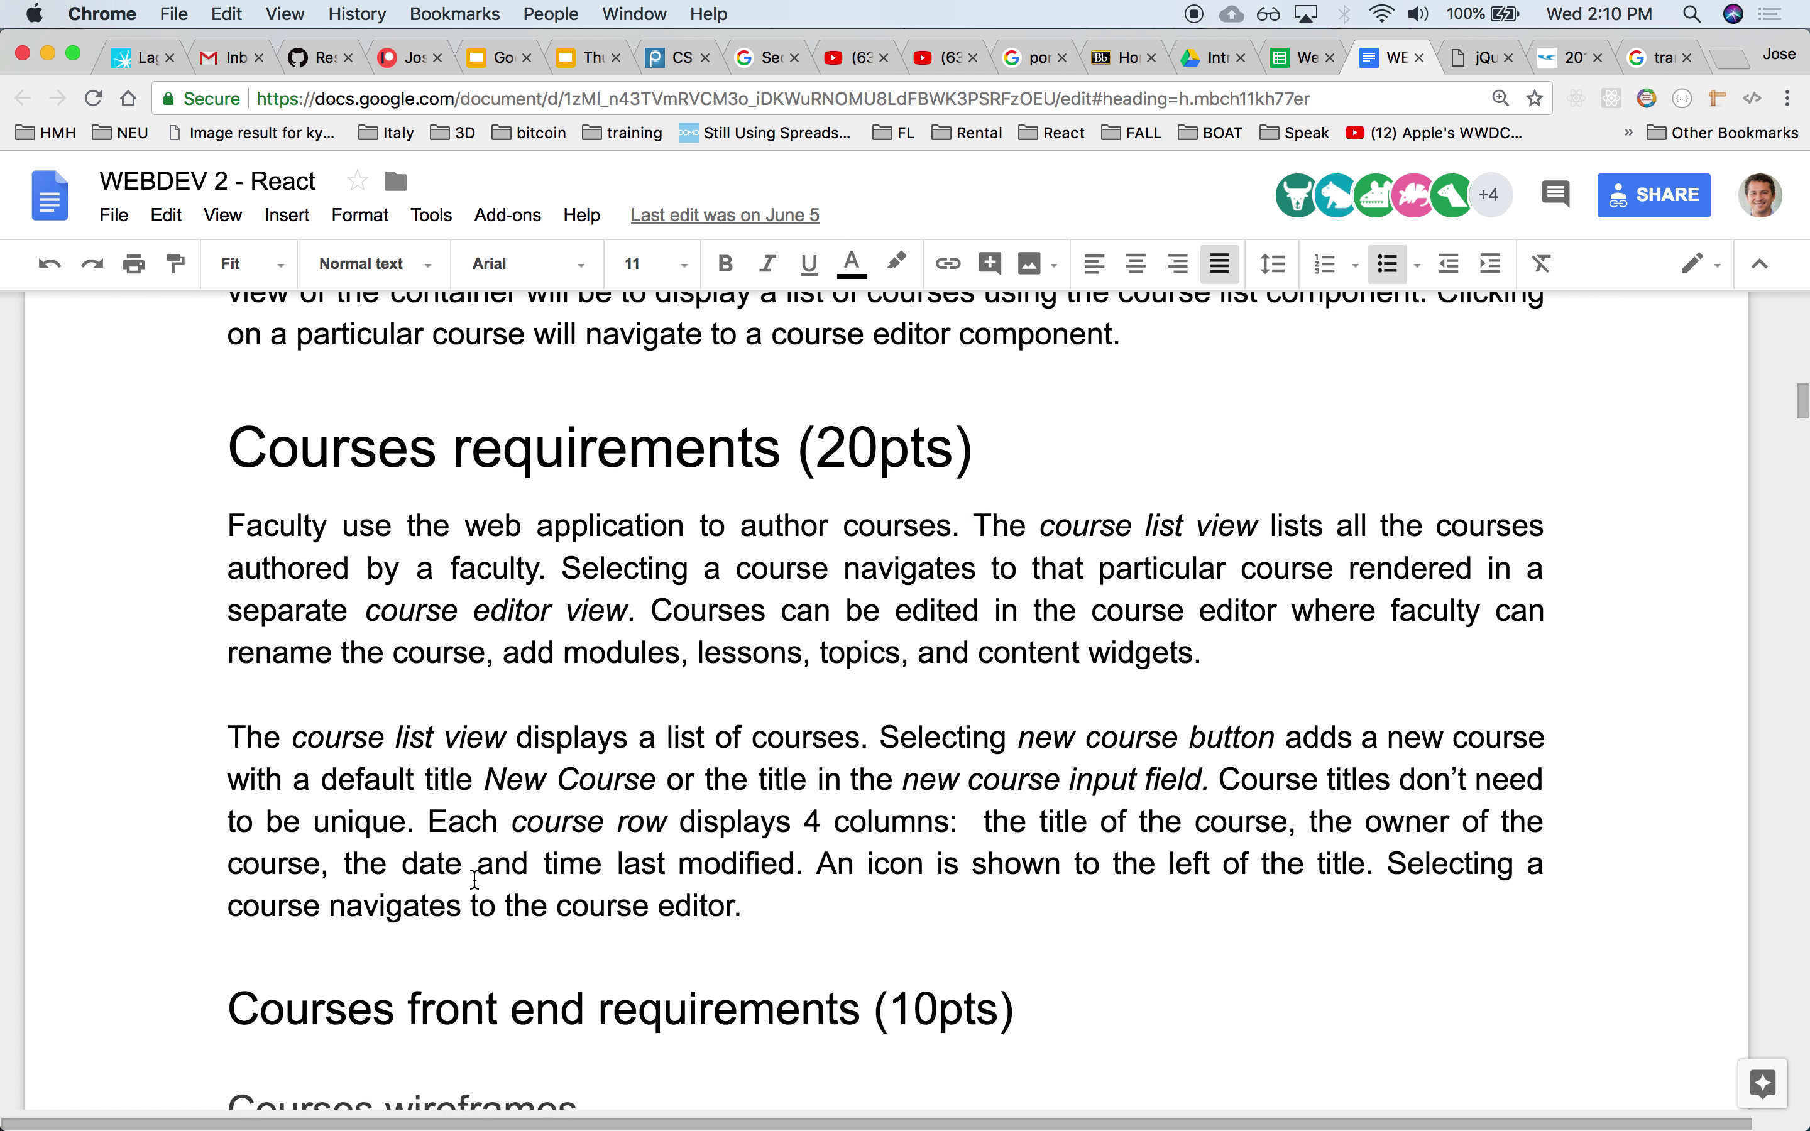
scroll(475, 880, down, 10)
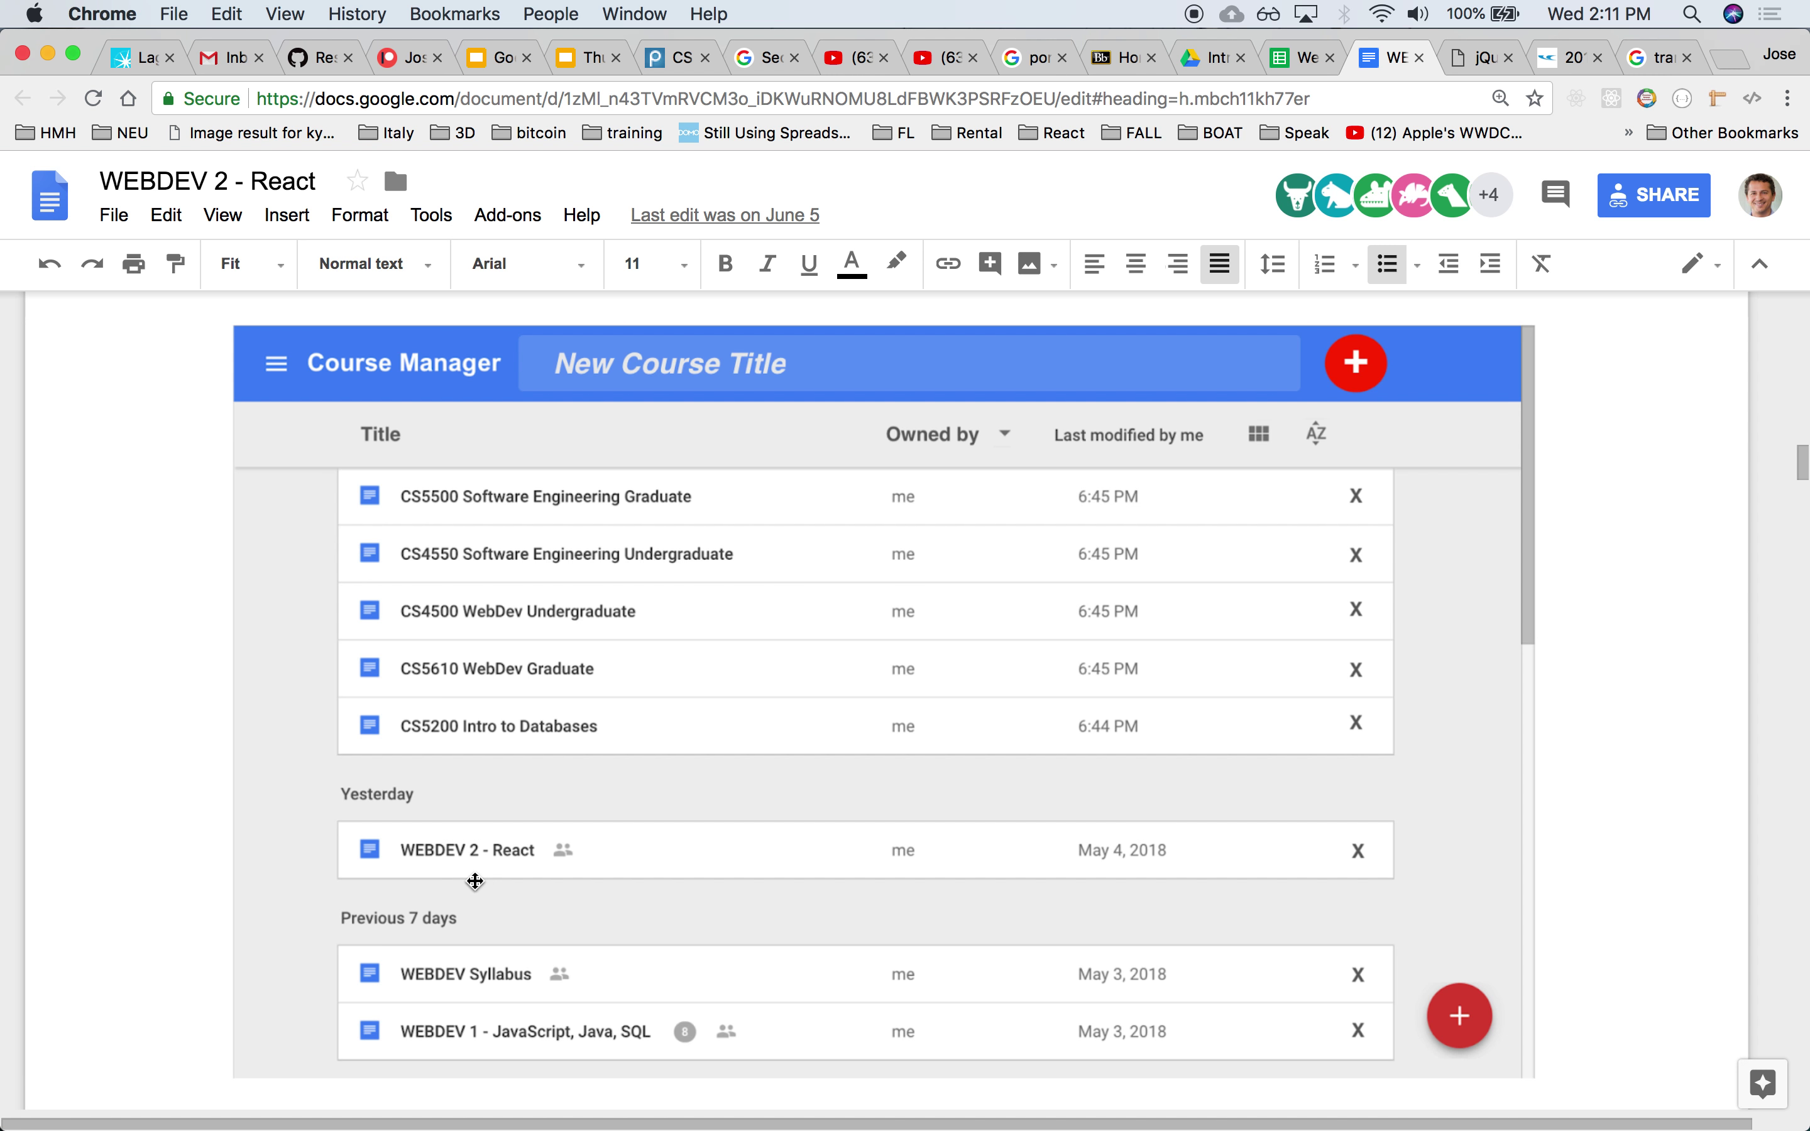
Bring the Course service client endpoint table into view, then switch to Google Slides.
scroll(476, 881, down, 20)
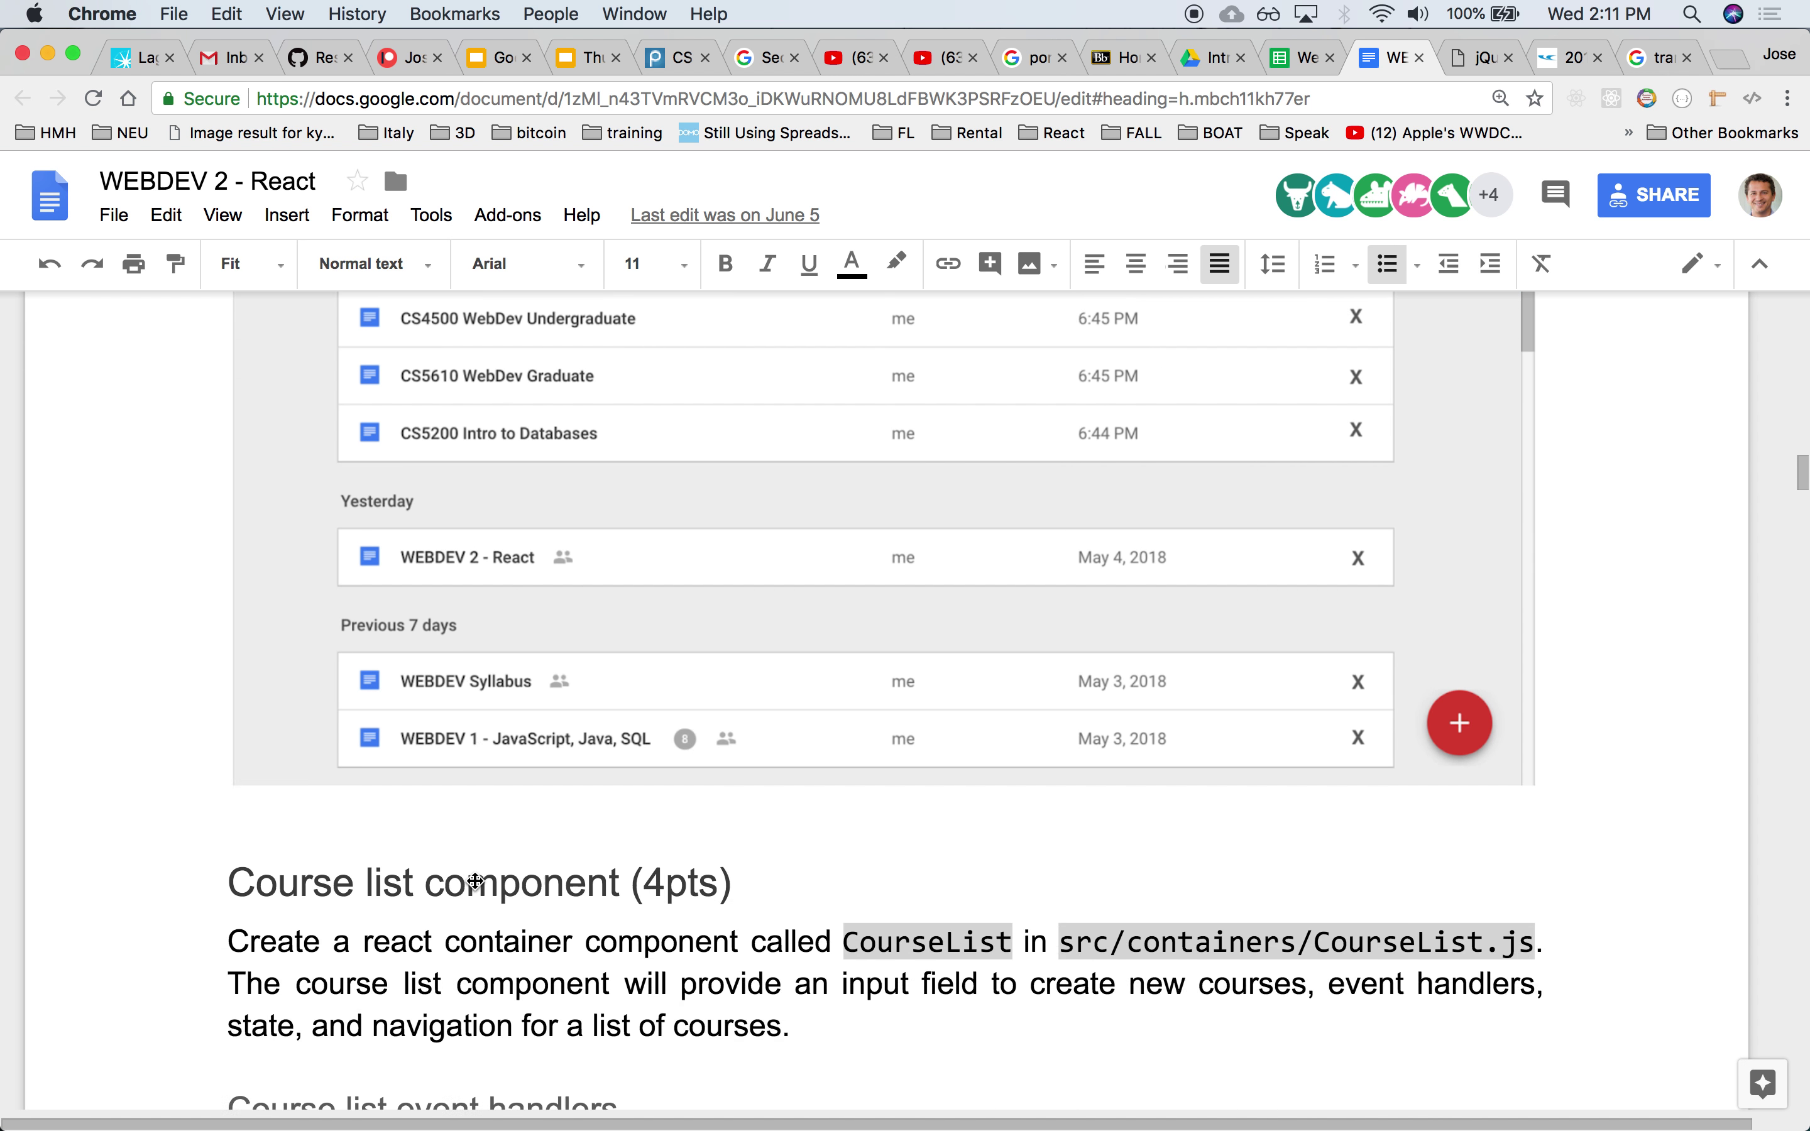
scroll(475, 881, down, 20)
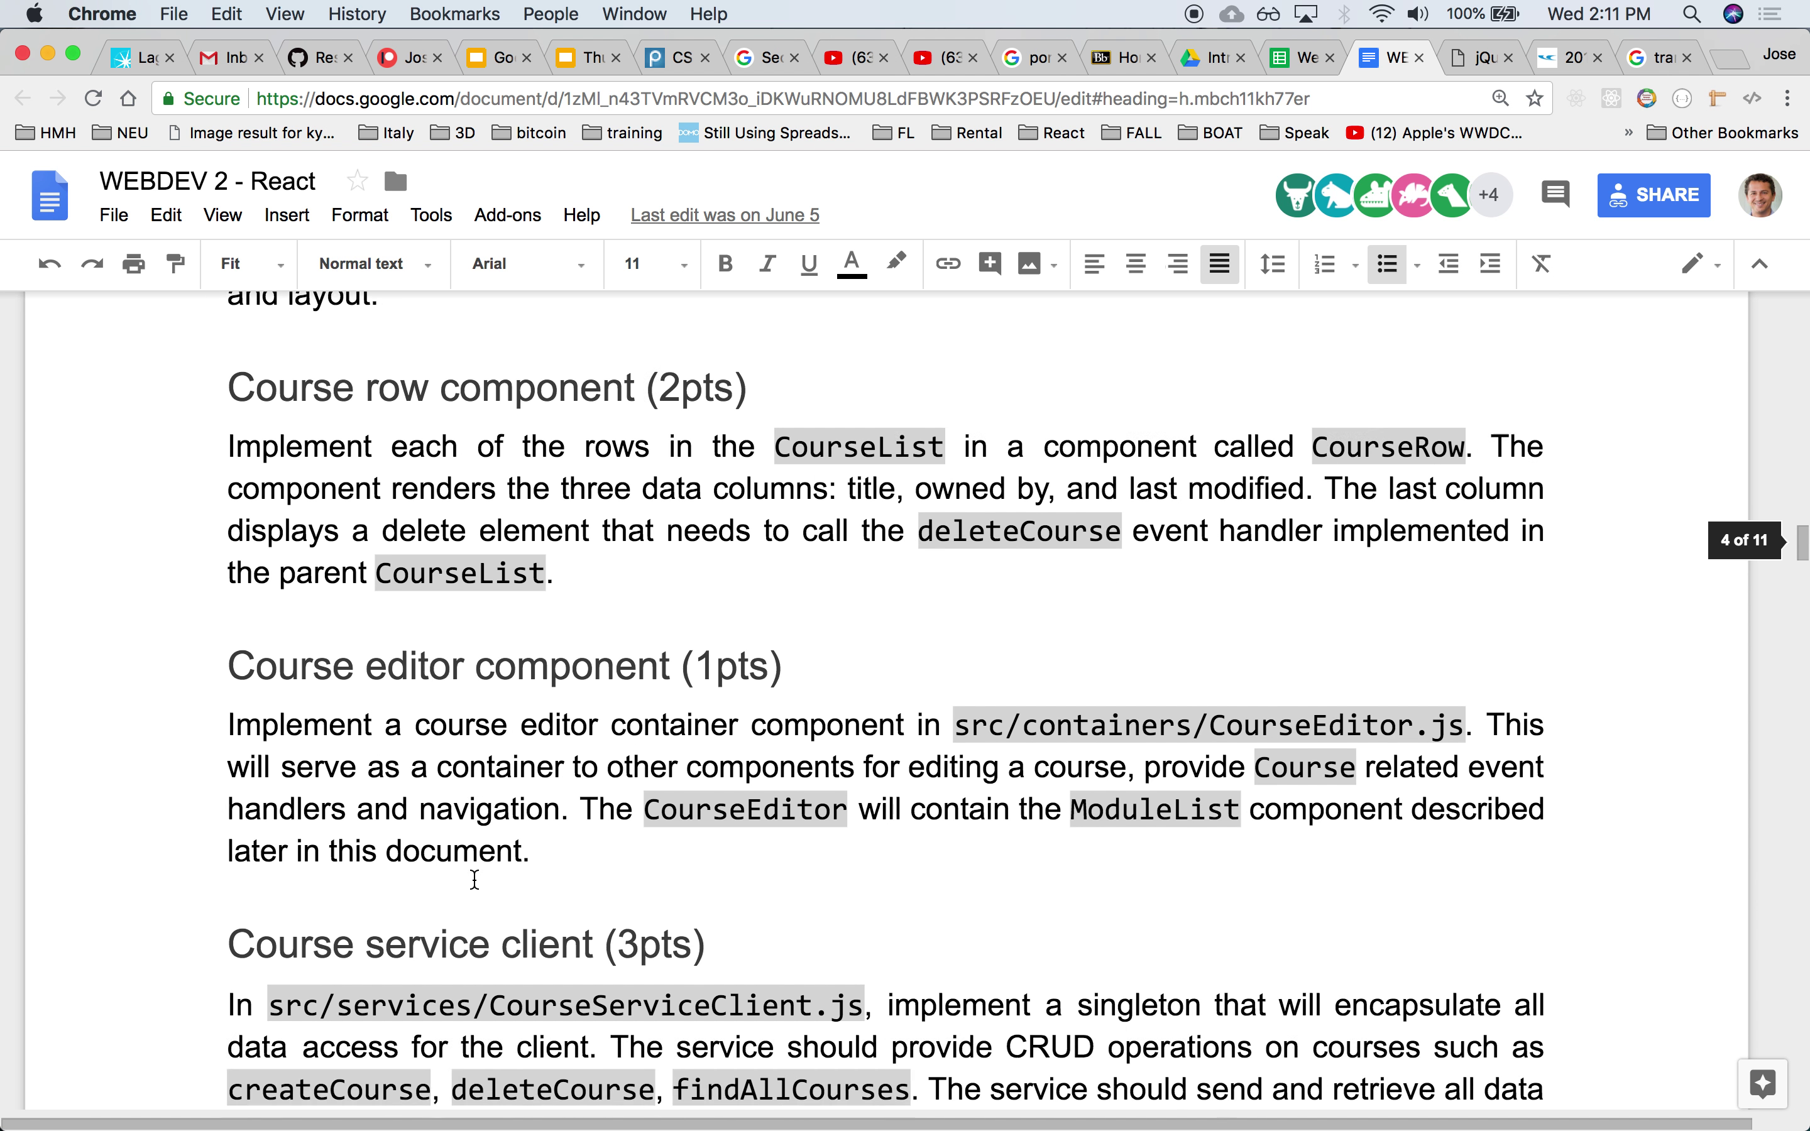
scroll(475, 881, up, 15)
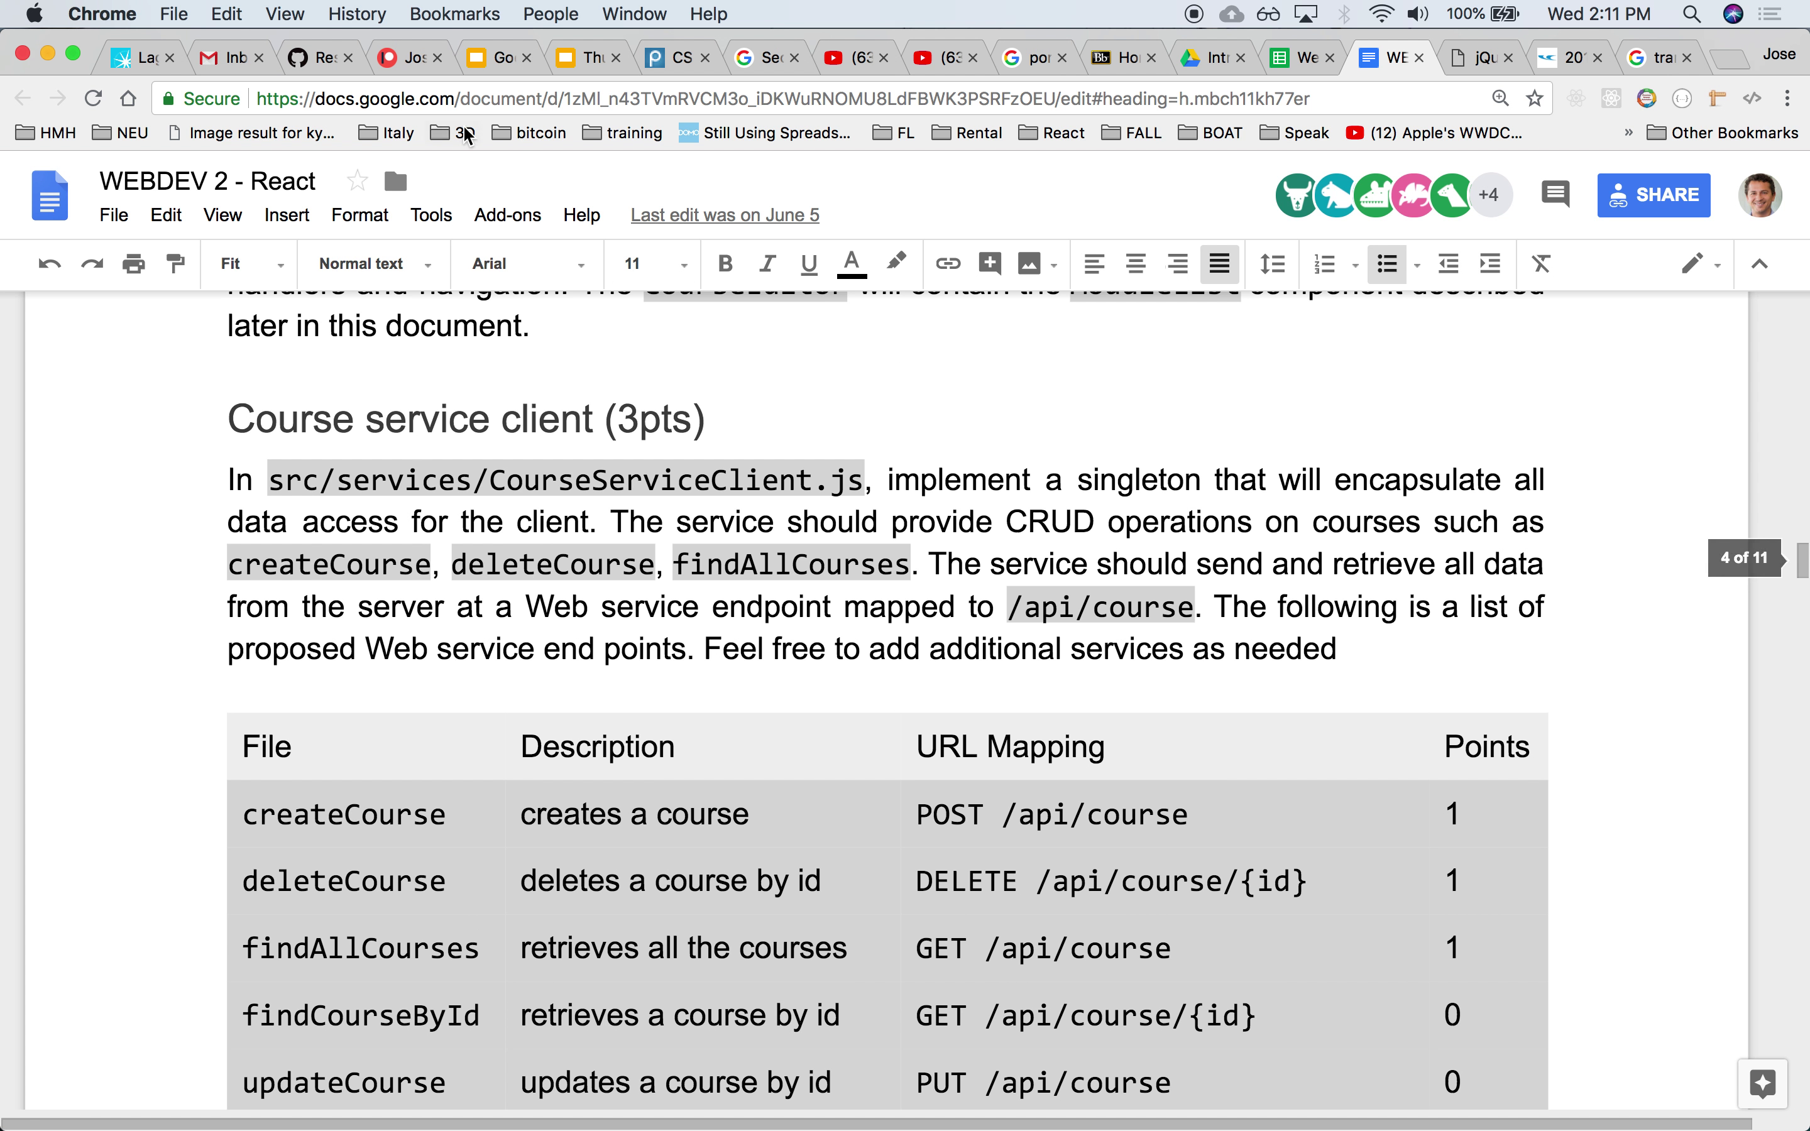
click(497, 58)
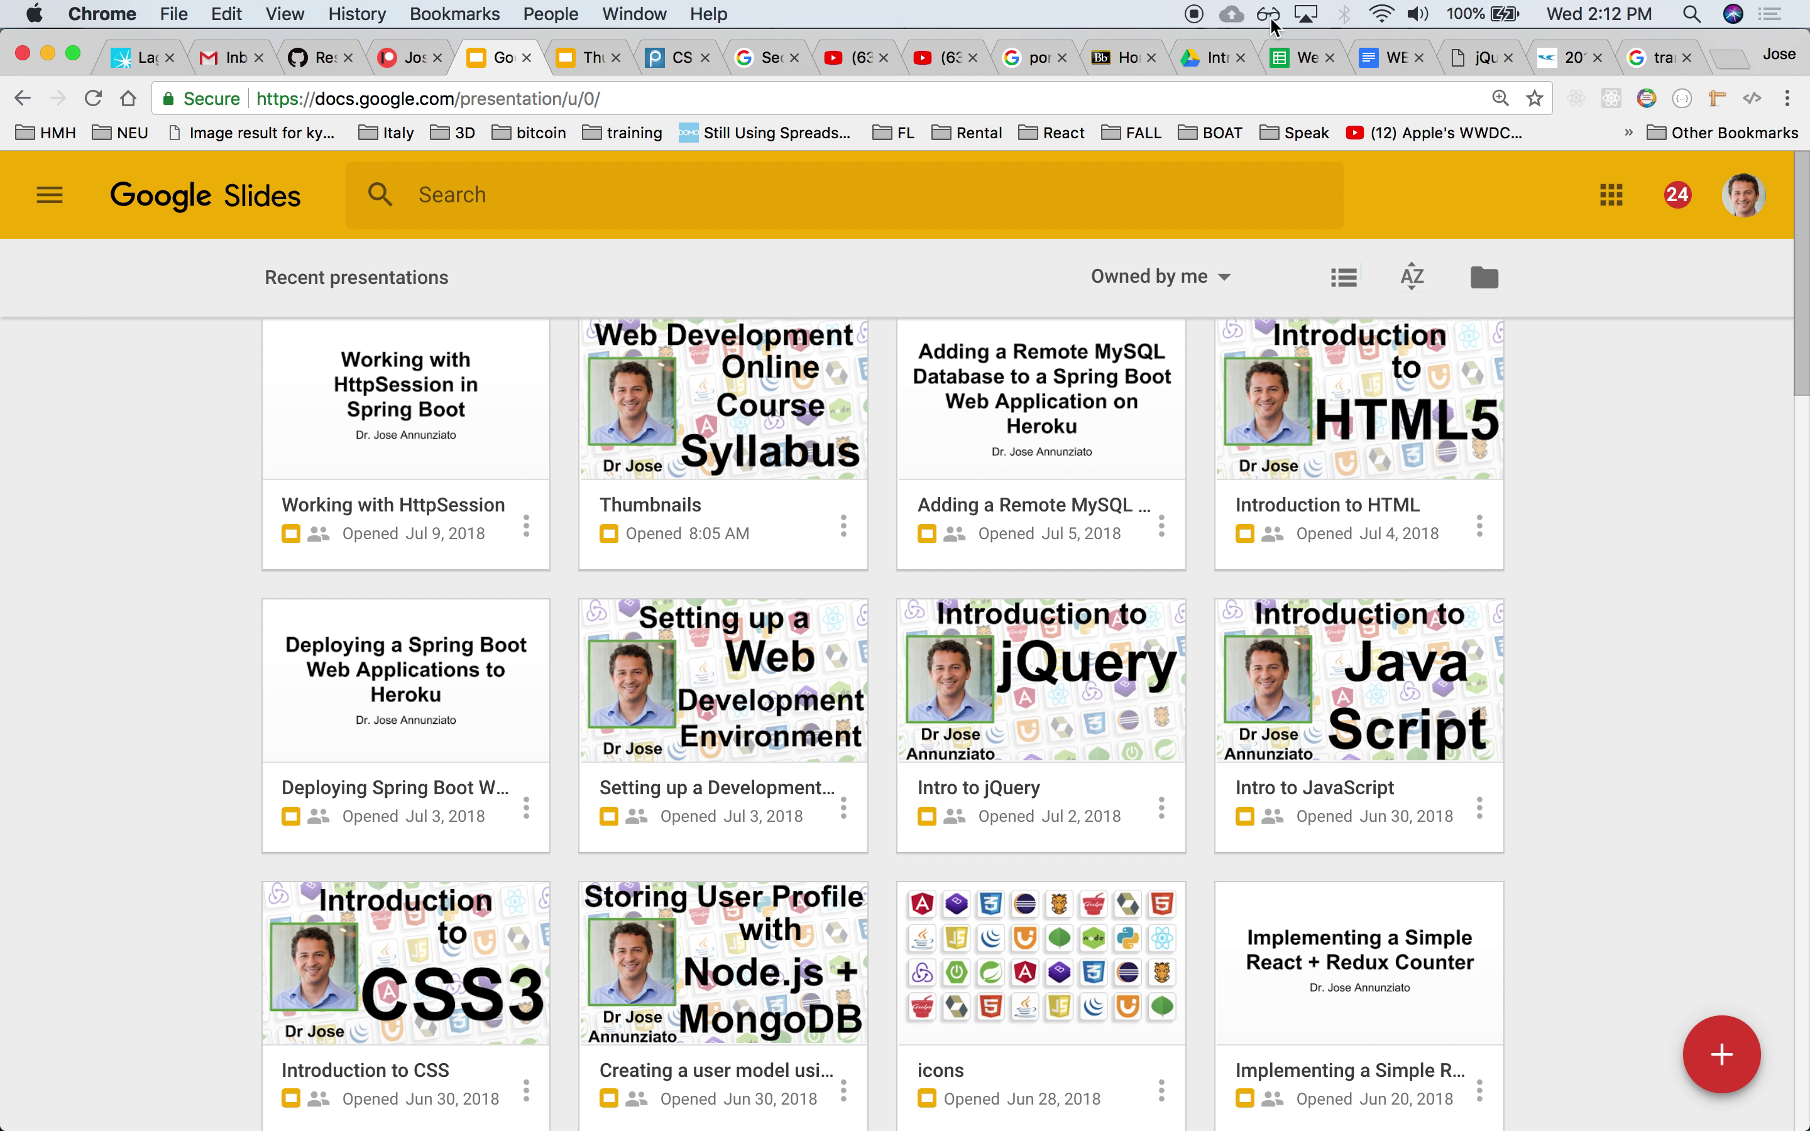
Return from the Google Slides presentations list to the WEBDEV 2 - React document.
click(1368, 57)
Select the whole 'Courses requirements (20pts)' heading.
scroll(864, 501, up, 20)
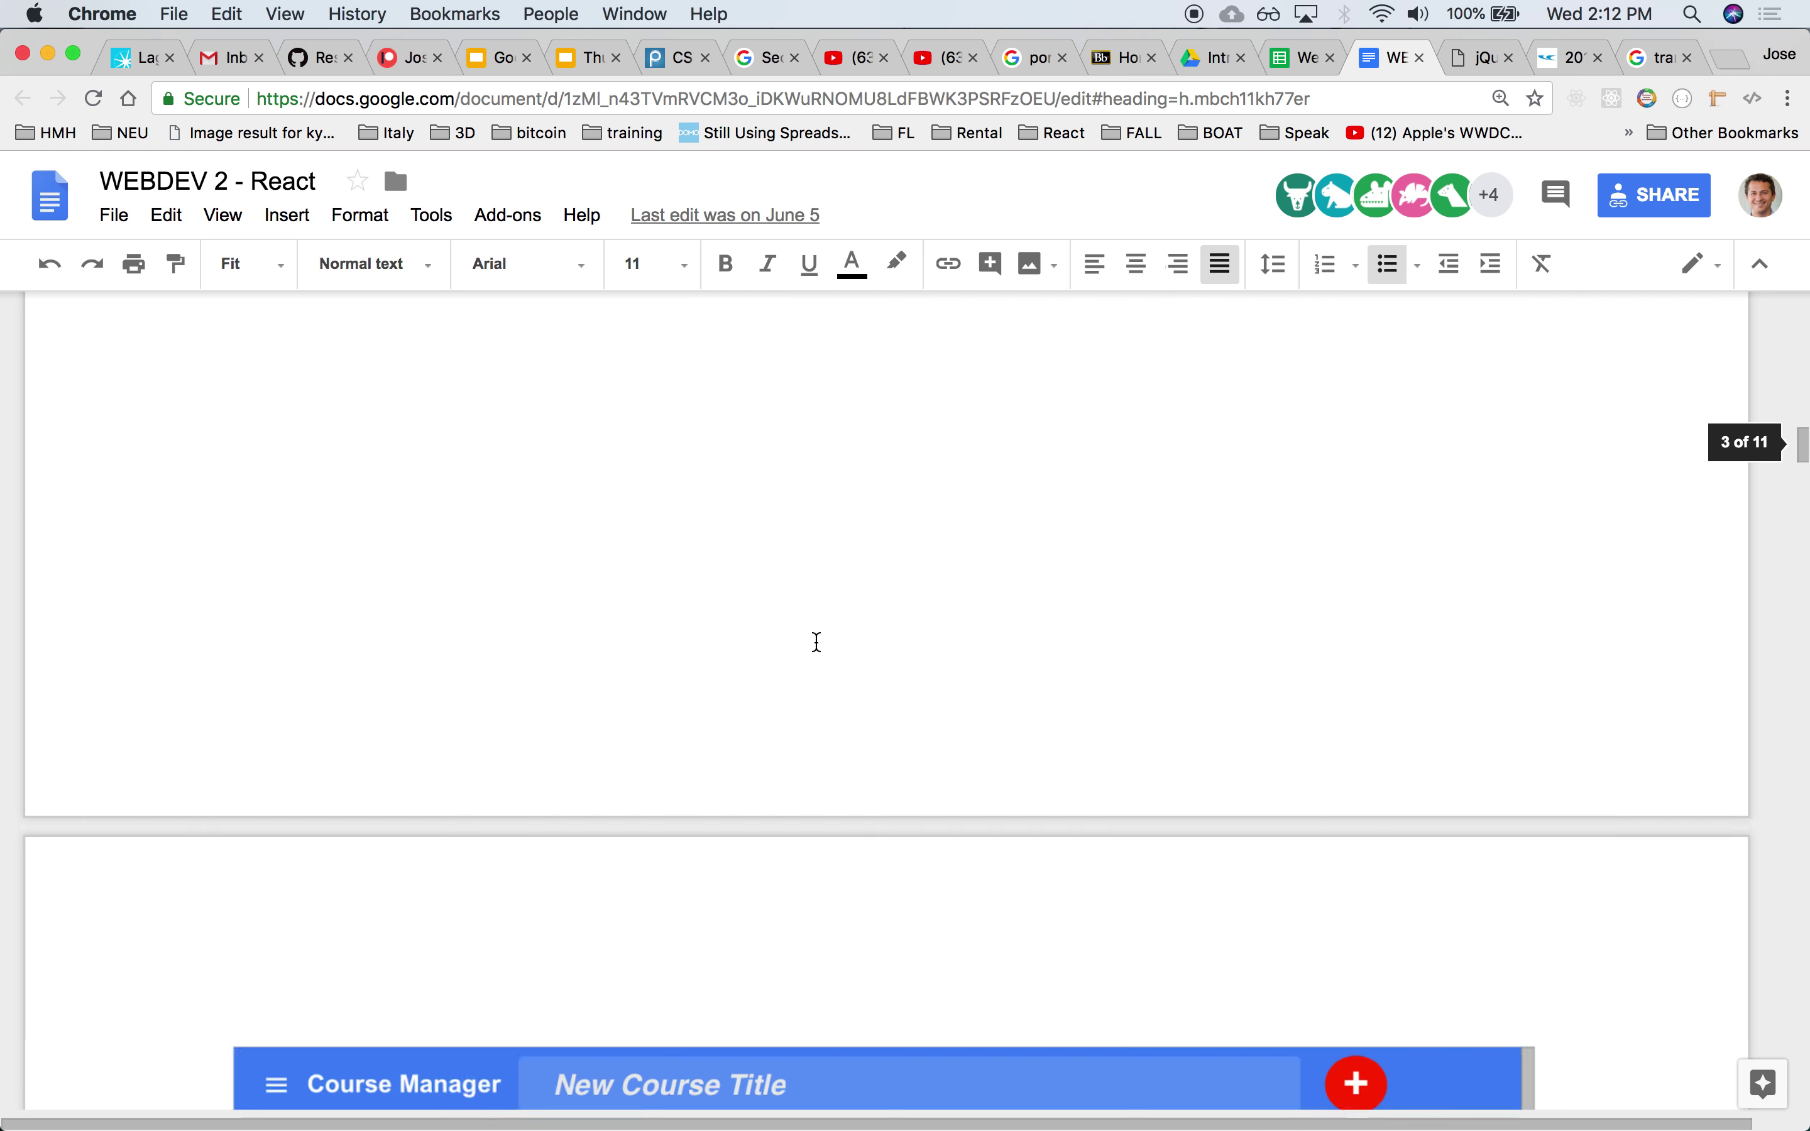
scroll(817, 642, up, 12)
scroll(817, 641, down, 8)
scroll(650, 746, down, 15)
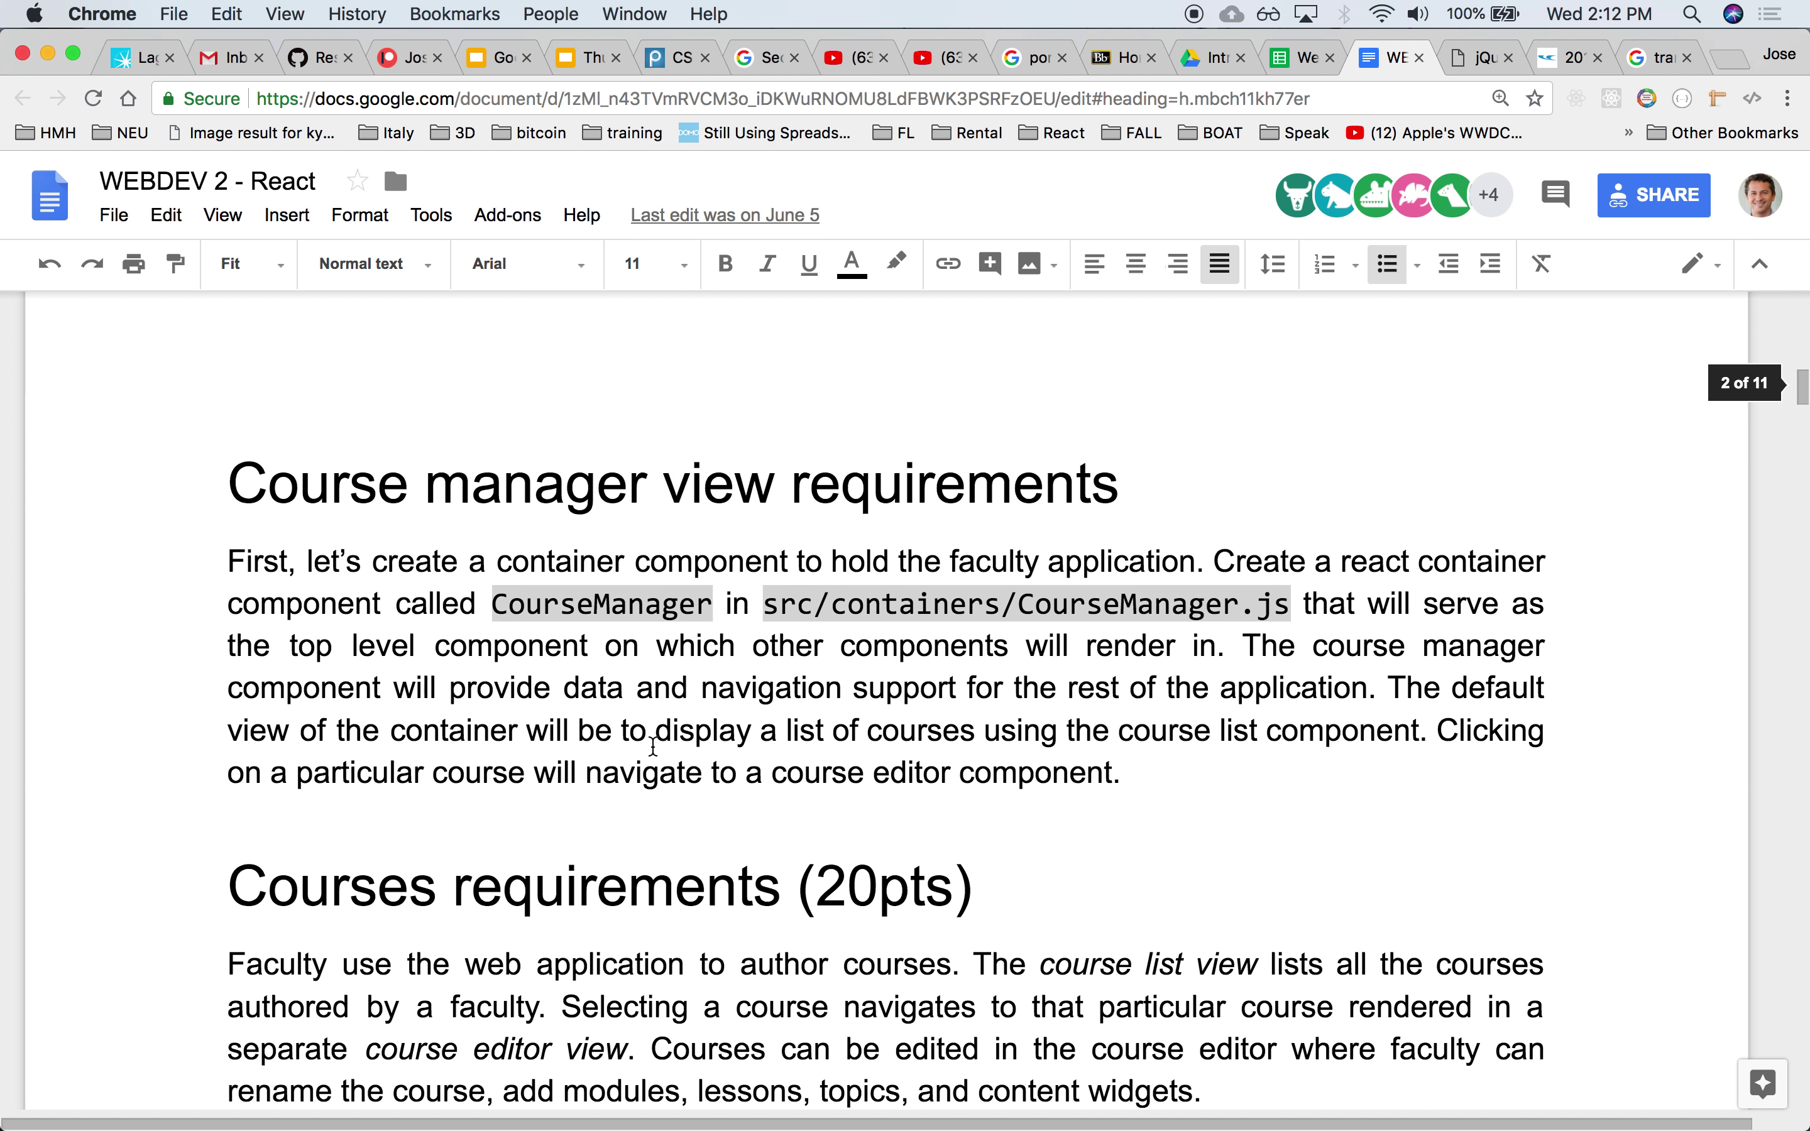
click(547, 515)
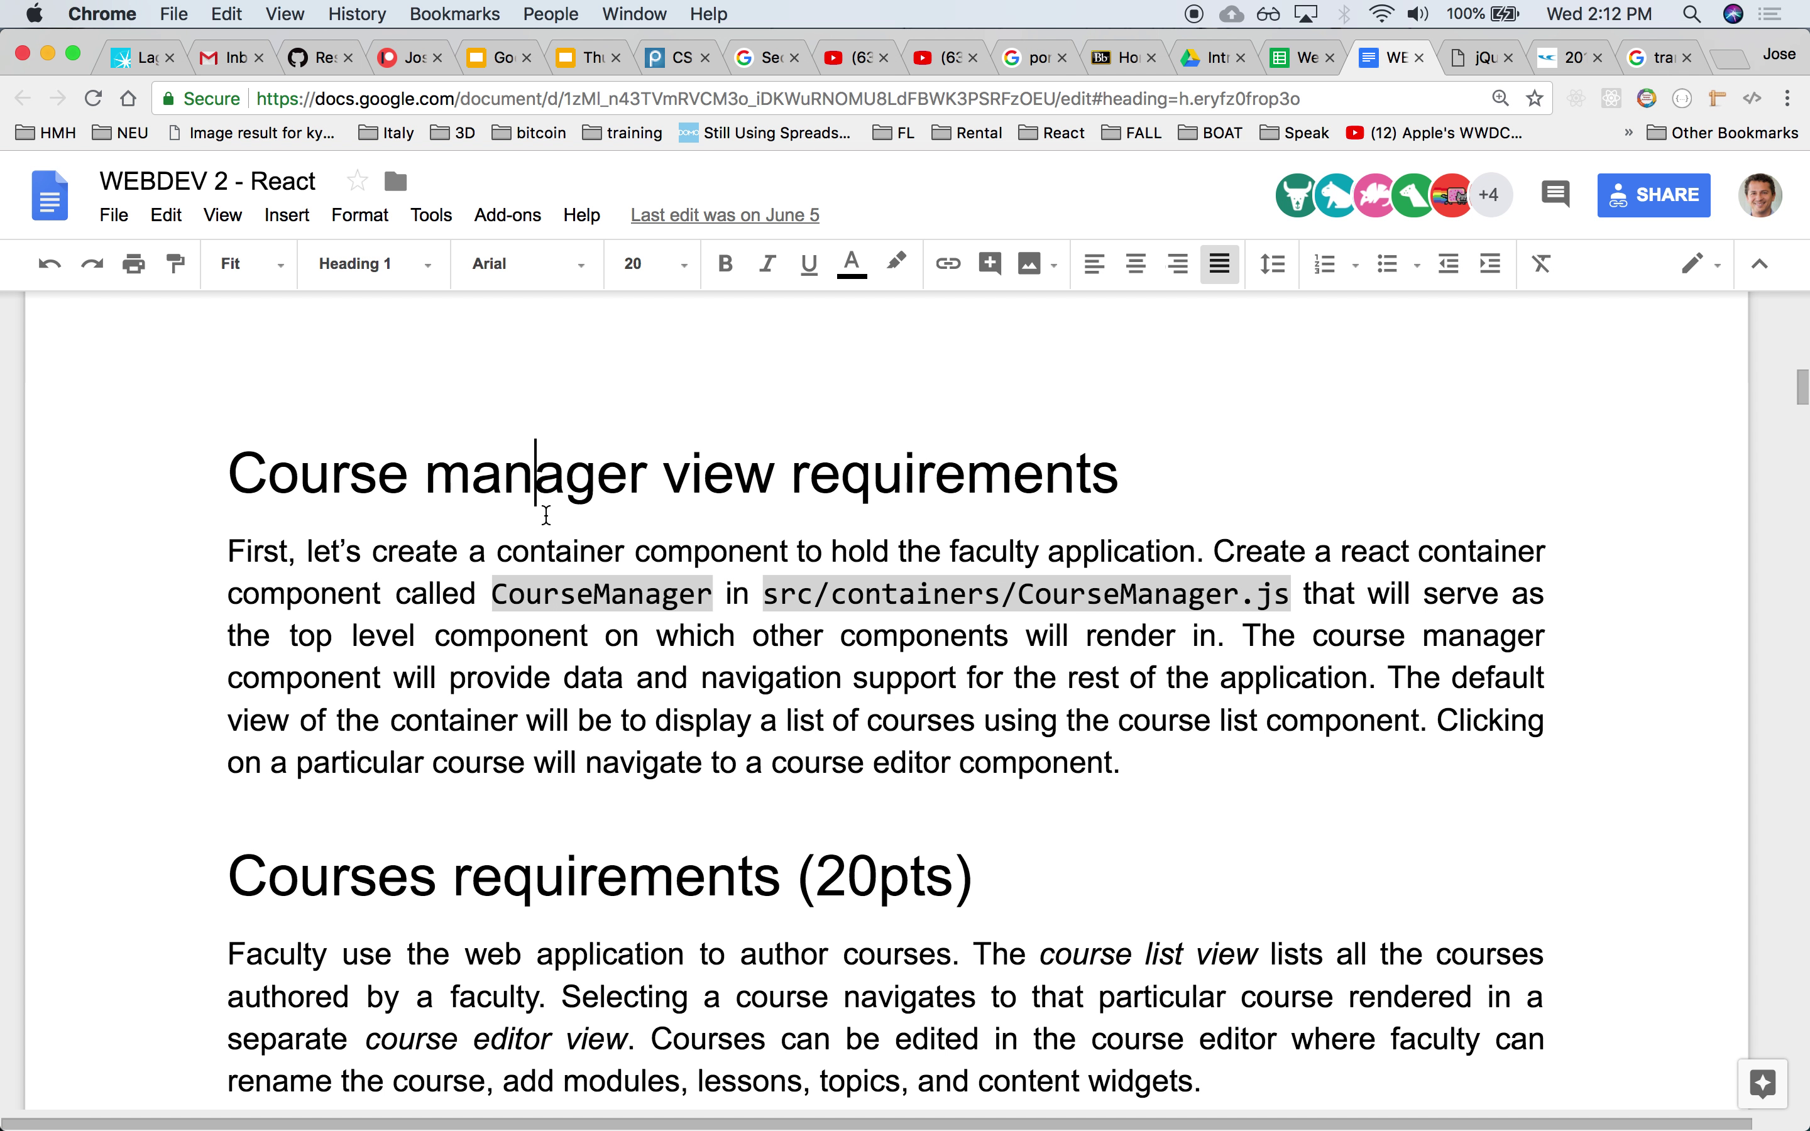
triple_click(483, 877)
Scroll past the wireframes section to the Course Manager image grouped by Yesterday and Previous 7 days.
scroll(468, 888, down, 1)
scroll(468, 888, down, 5)
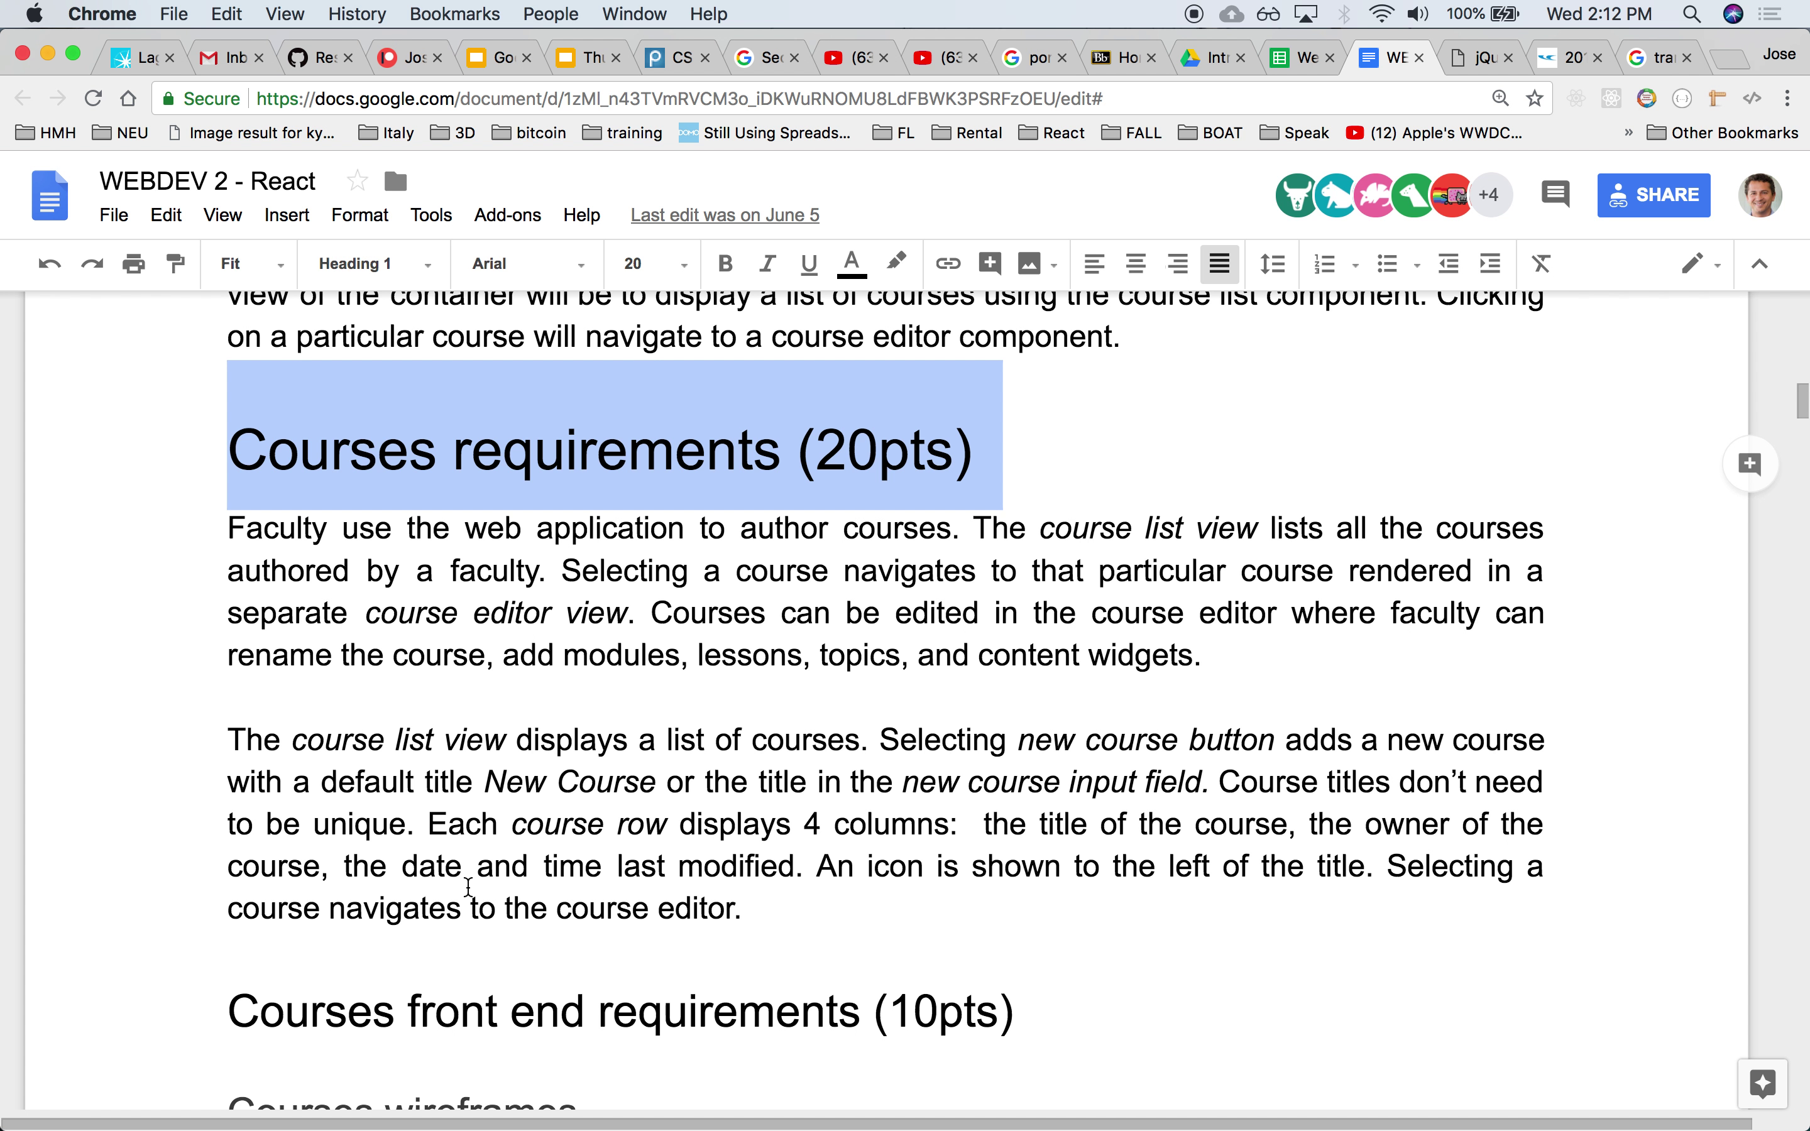
scroll(572, 961, down, 10)
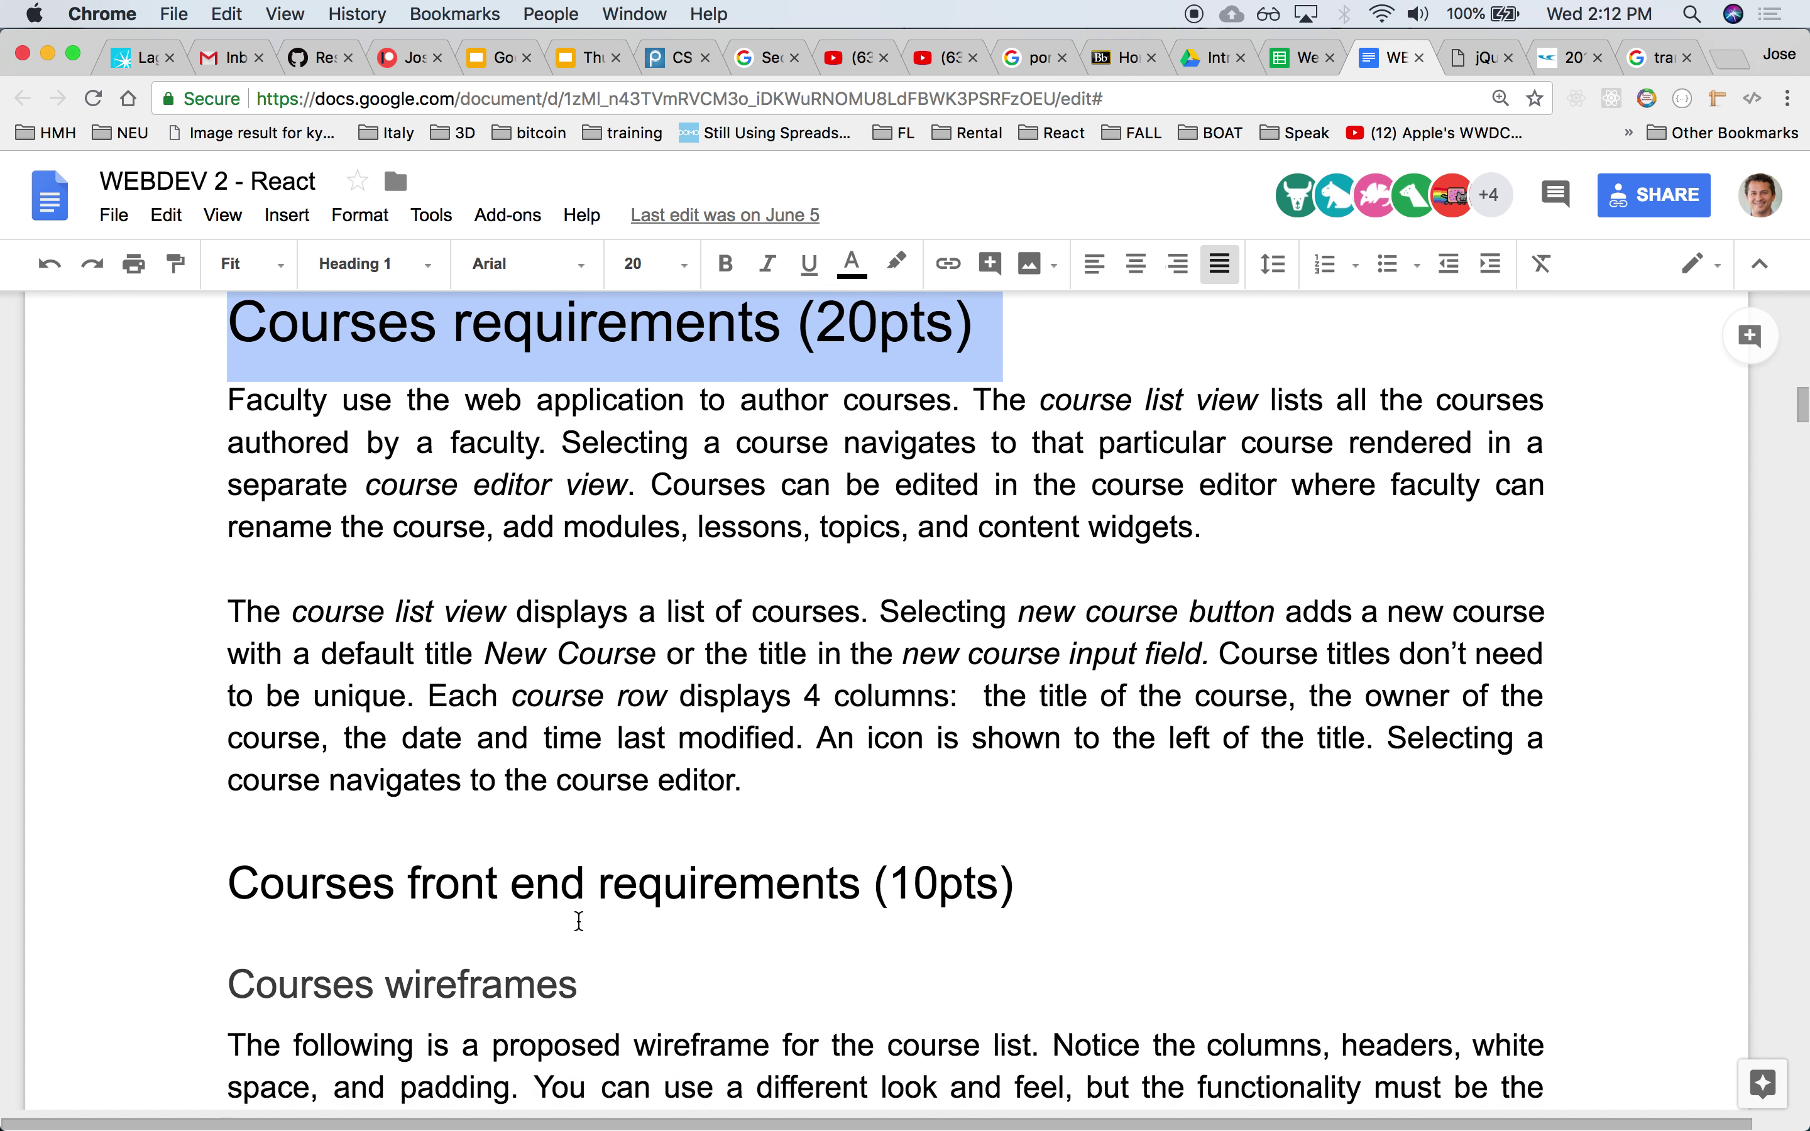
scroll(579, 920, down, 12)
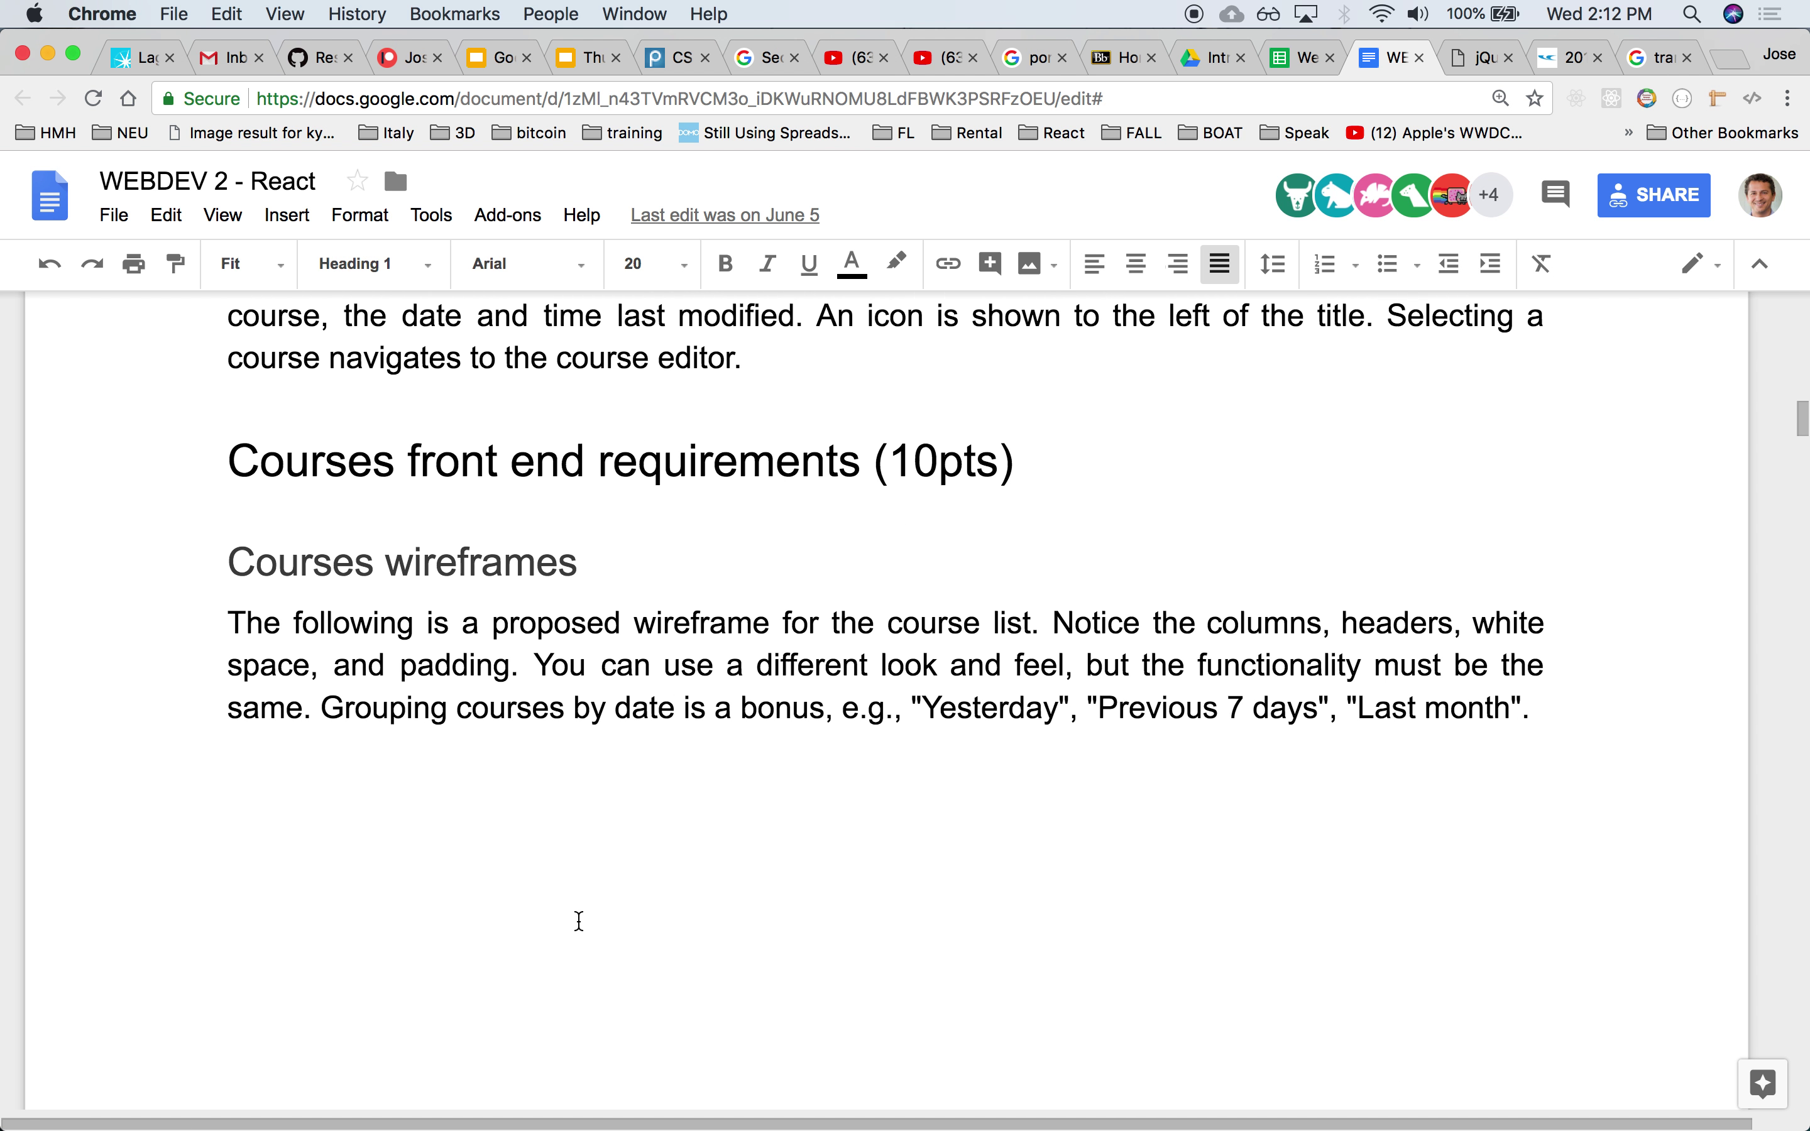
scroll(580, 923, down, 7)
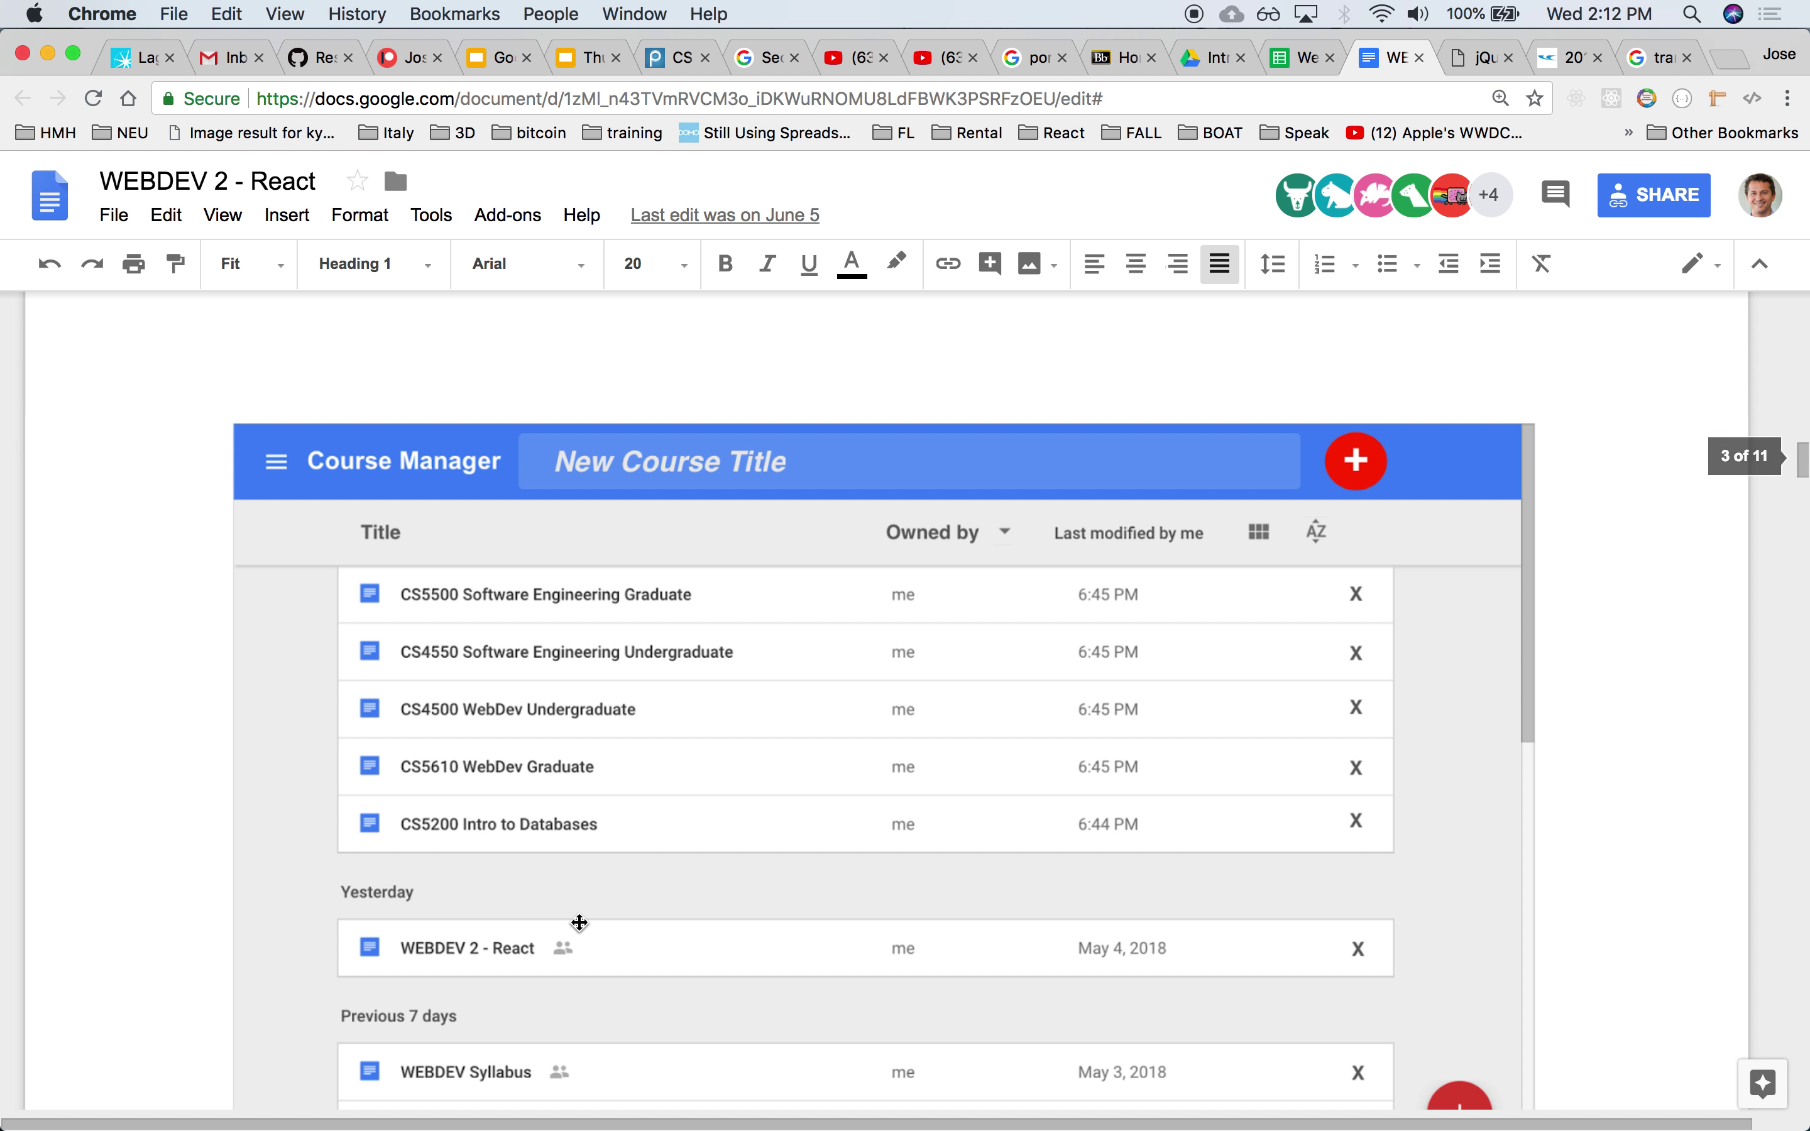
Select the whole 'Course list component (4pts)' heading.
scroll(799, 715, down, 9)
scroll(799, 715, down, 2)
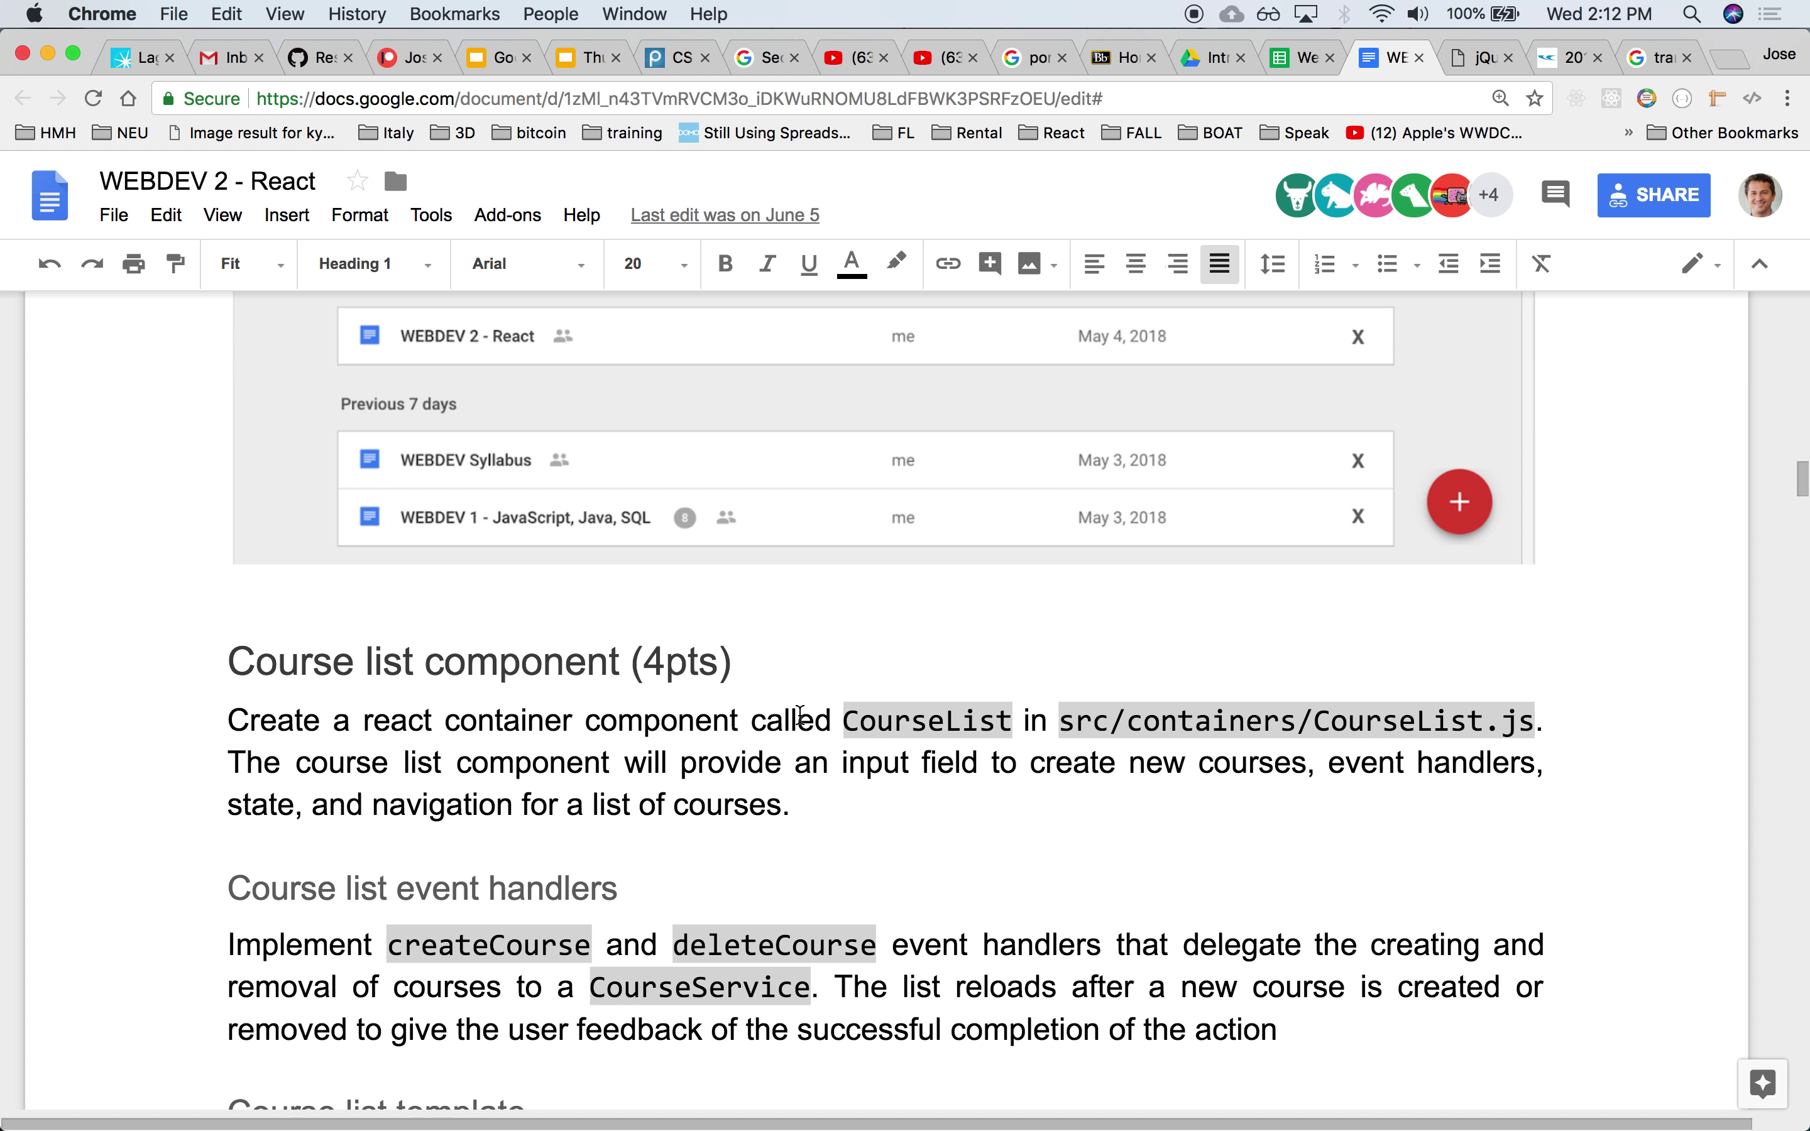
triple_click(529, 644)
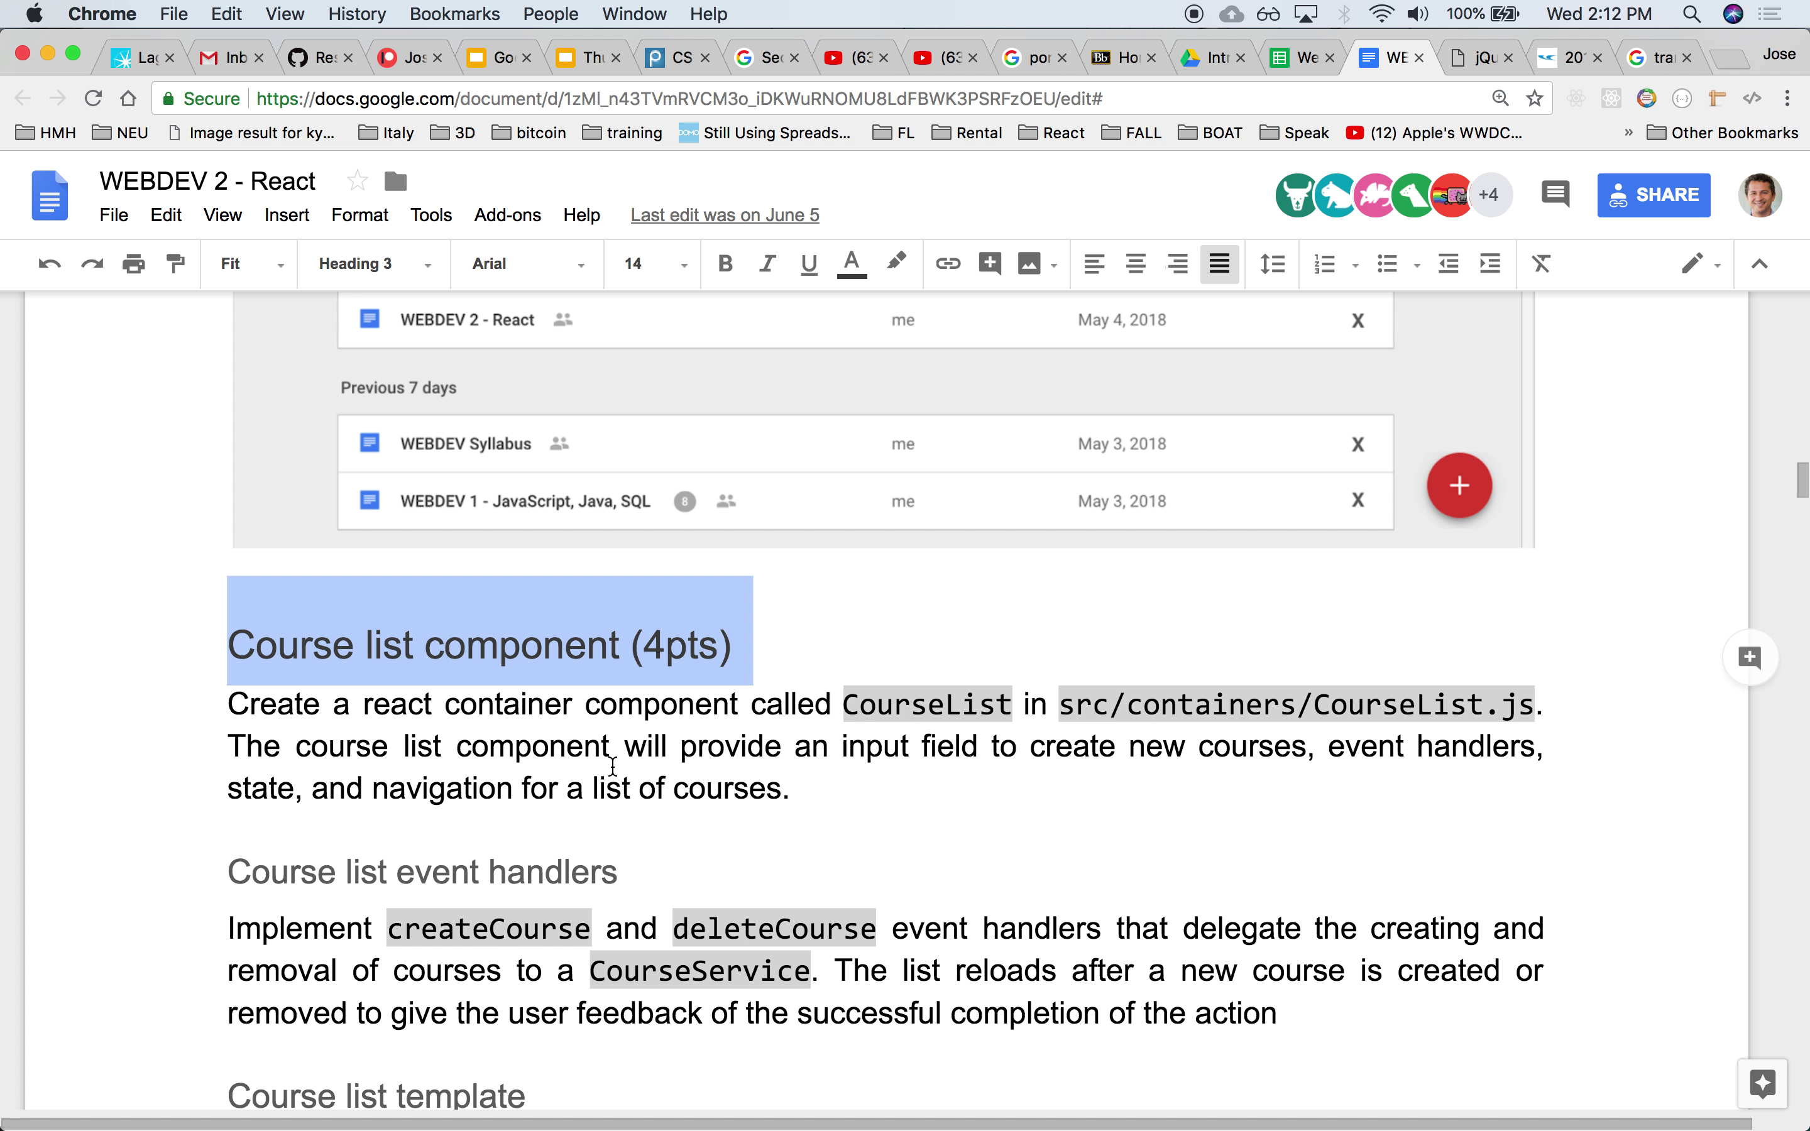
Read through event handlers, template and Courses list styling down to Course row component (2pts).
scroll(613, 766, down, 2)
scroll(611, 767, down, 2)
scroll(591, 733, up, 2)
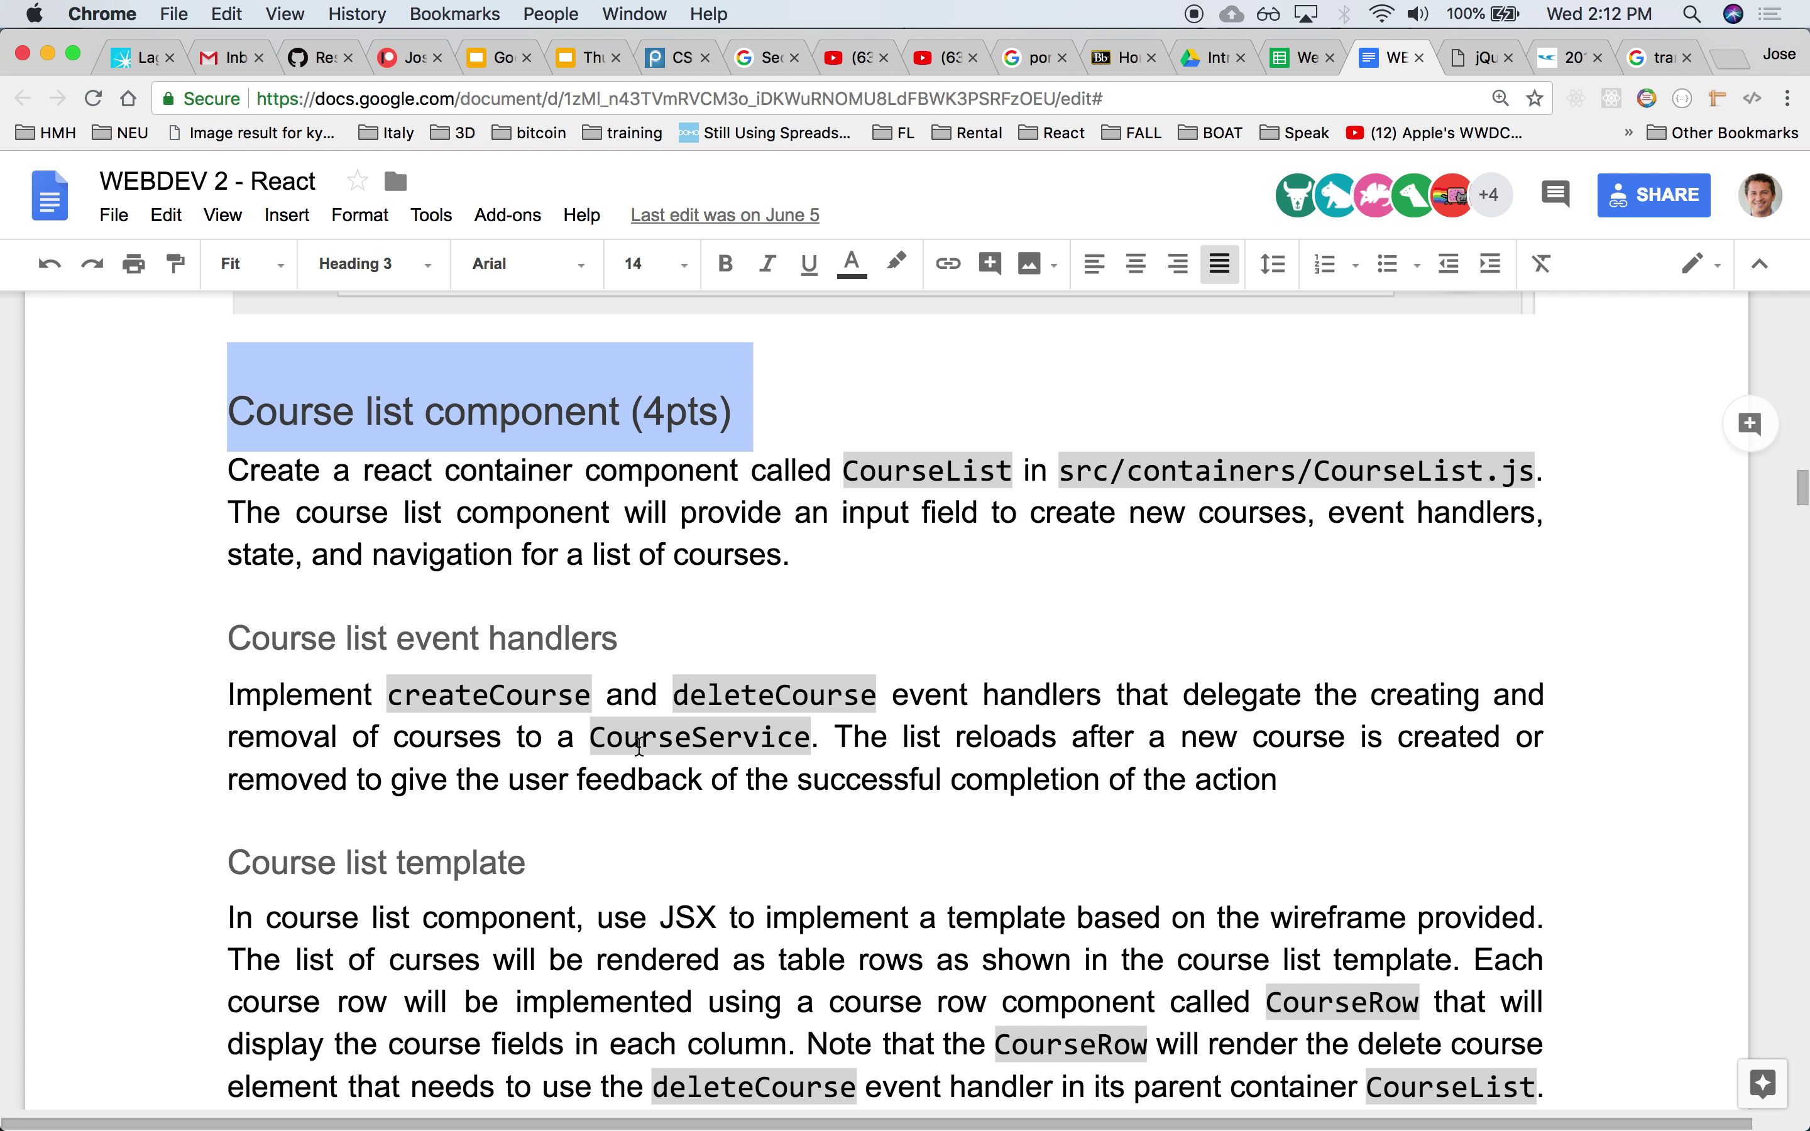
scroll(625, 806, down, 1)
scroll(625, 806, down, 3)
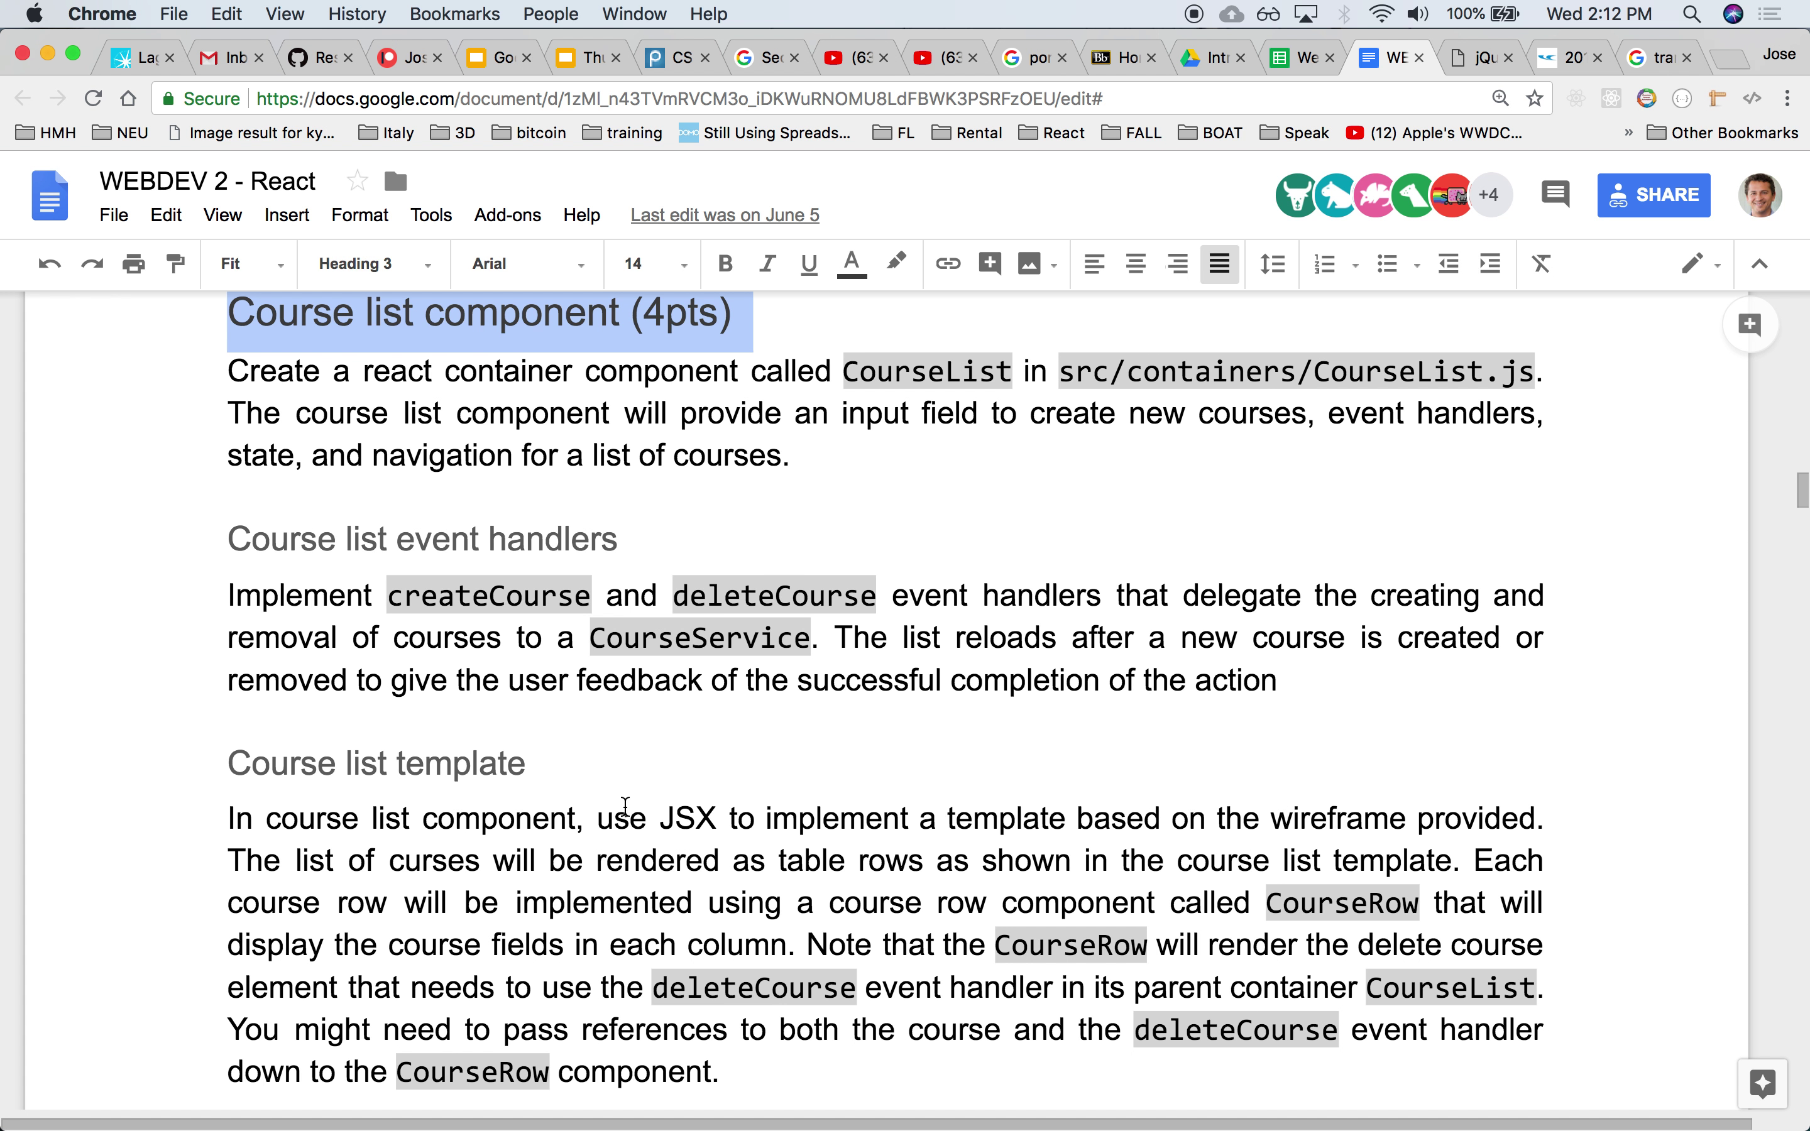
scroll(686, 802, down, 6)
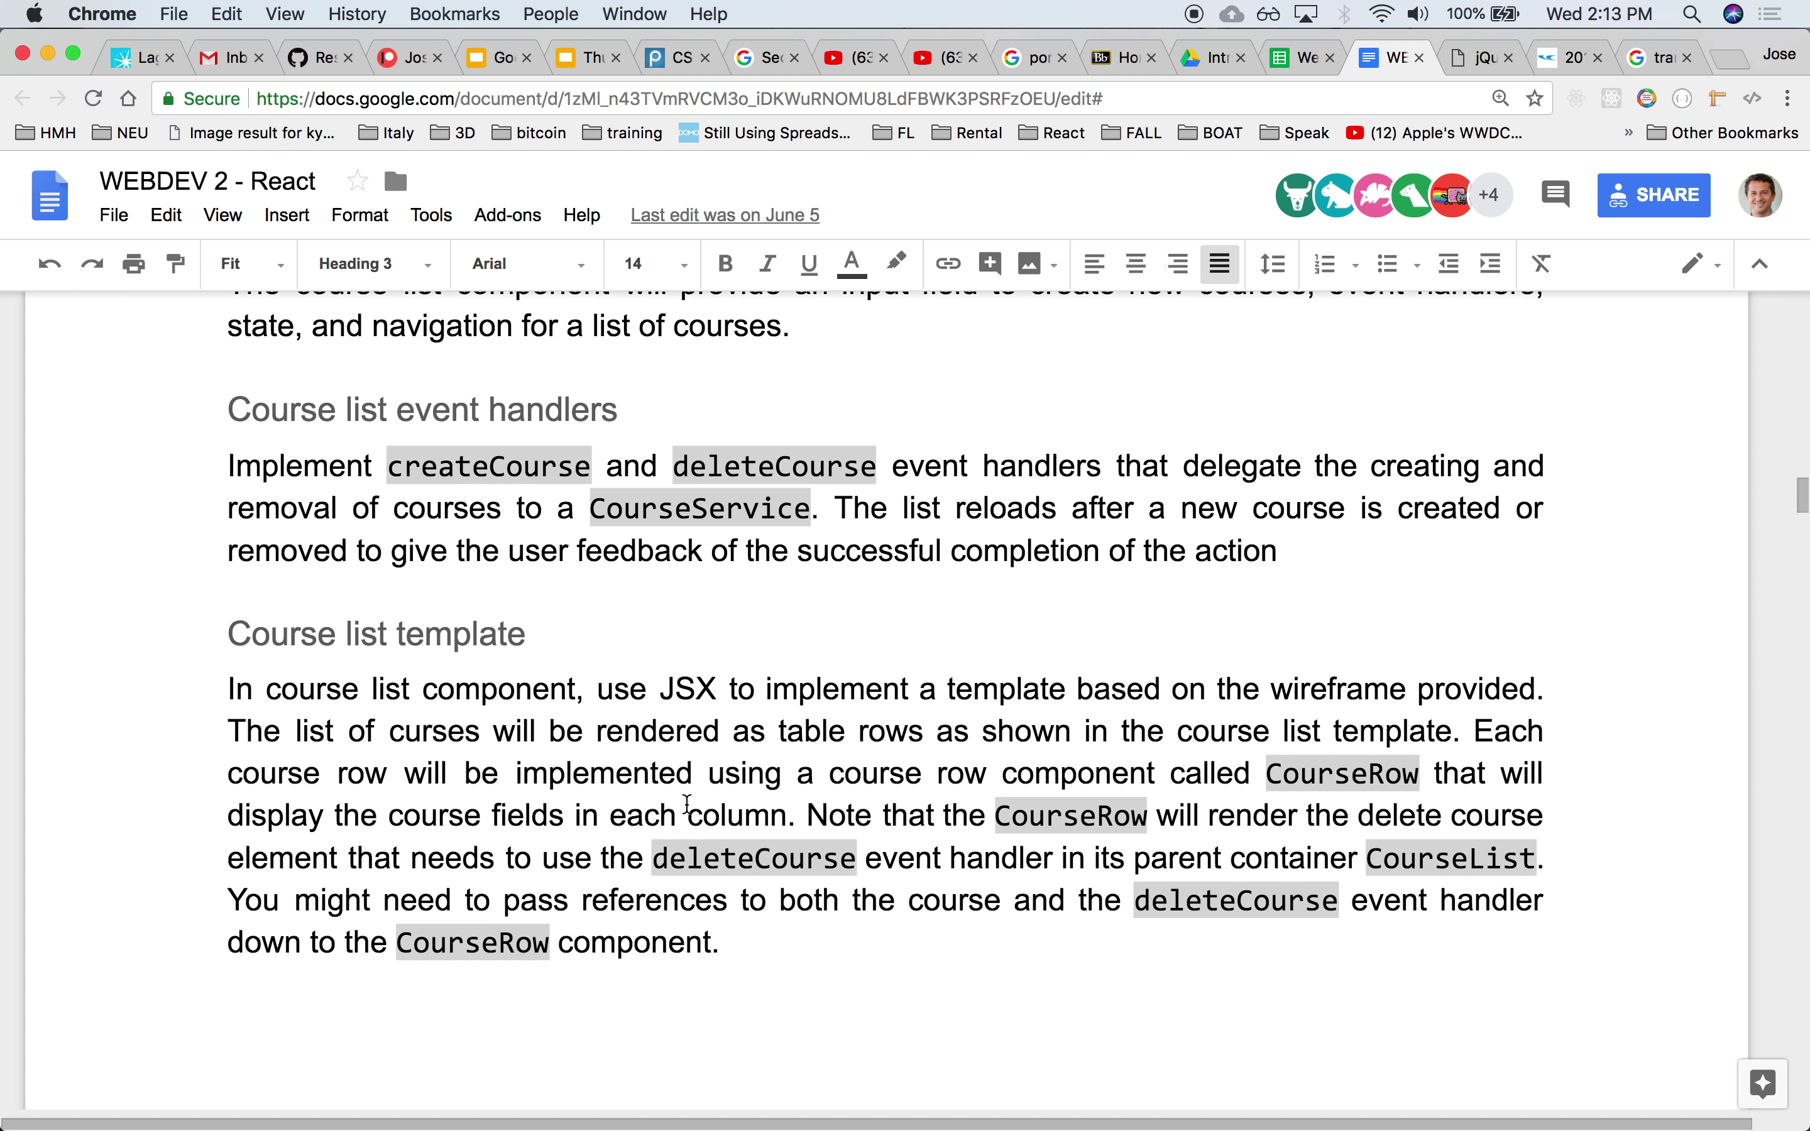
scroll(830, 890, down, 15)
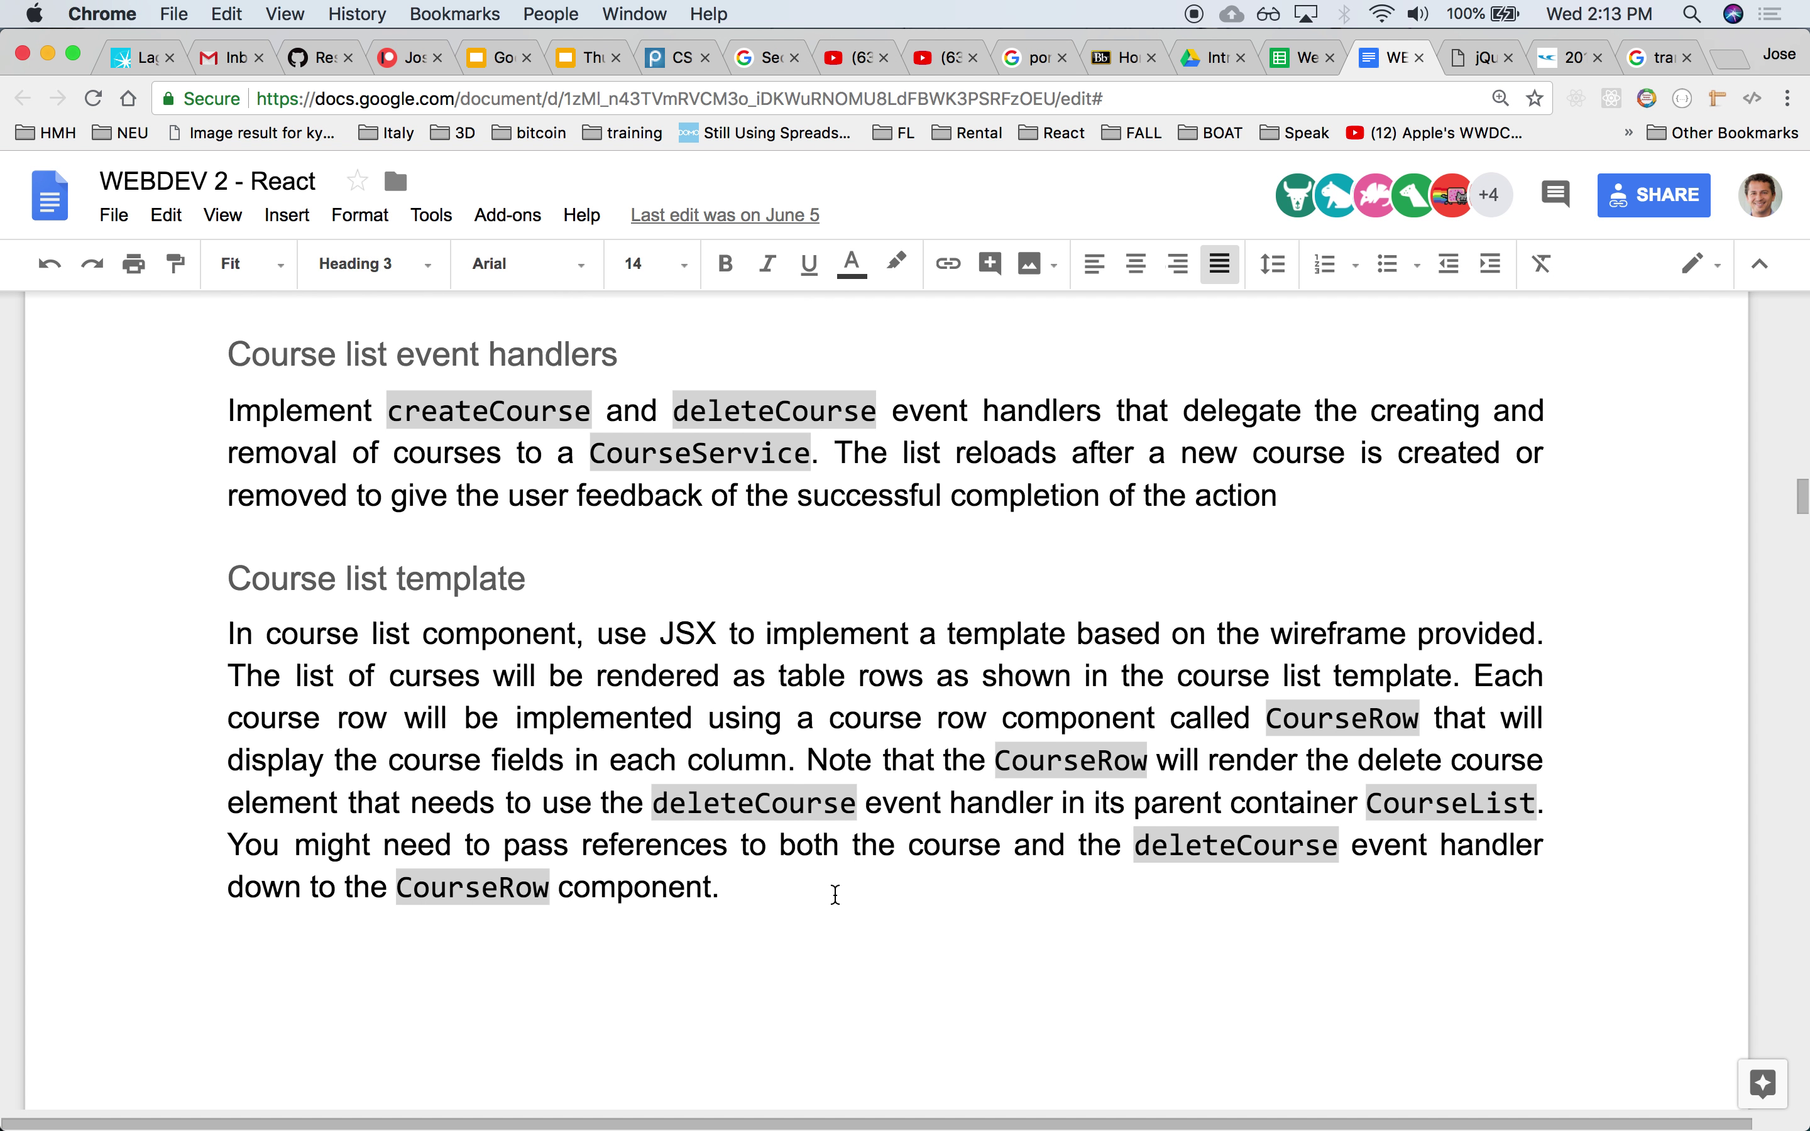
scroll(835, 894, down, 10)
scroll(834, 895, up, 20)
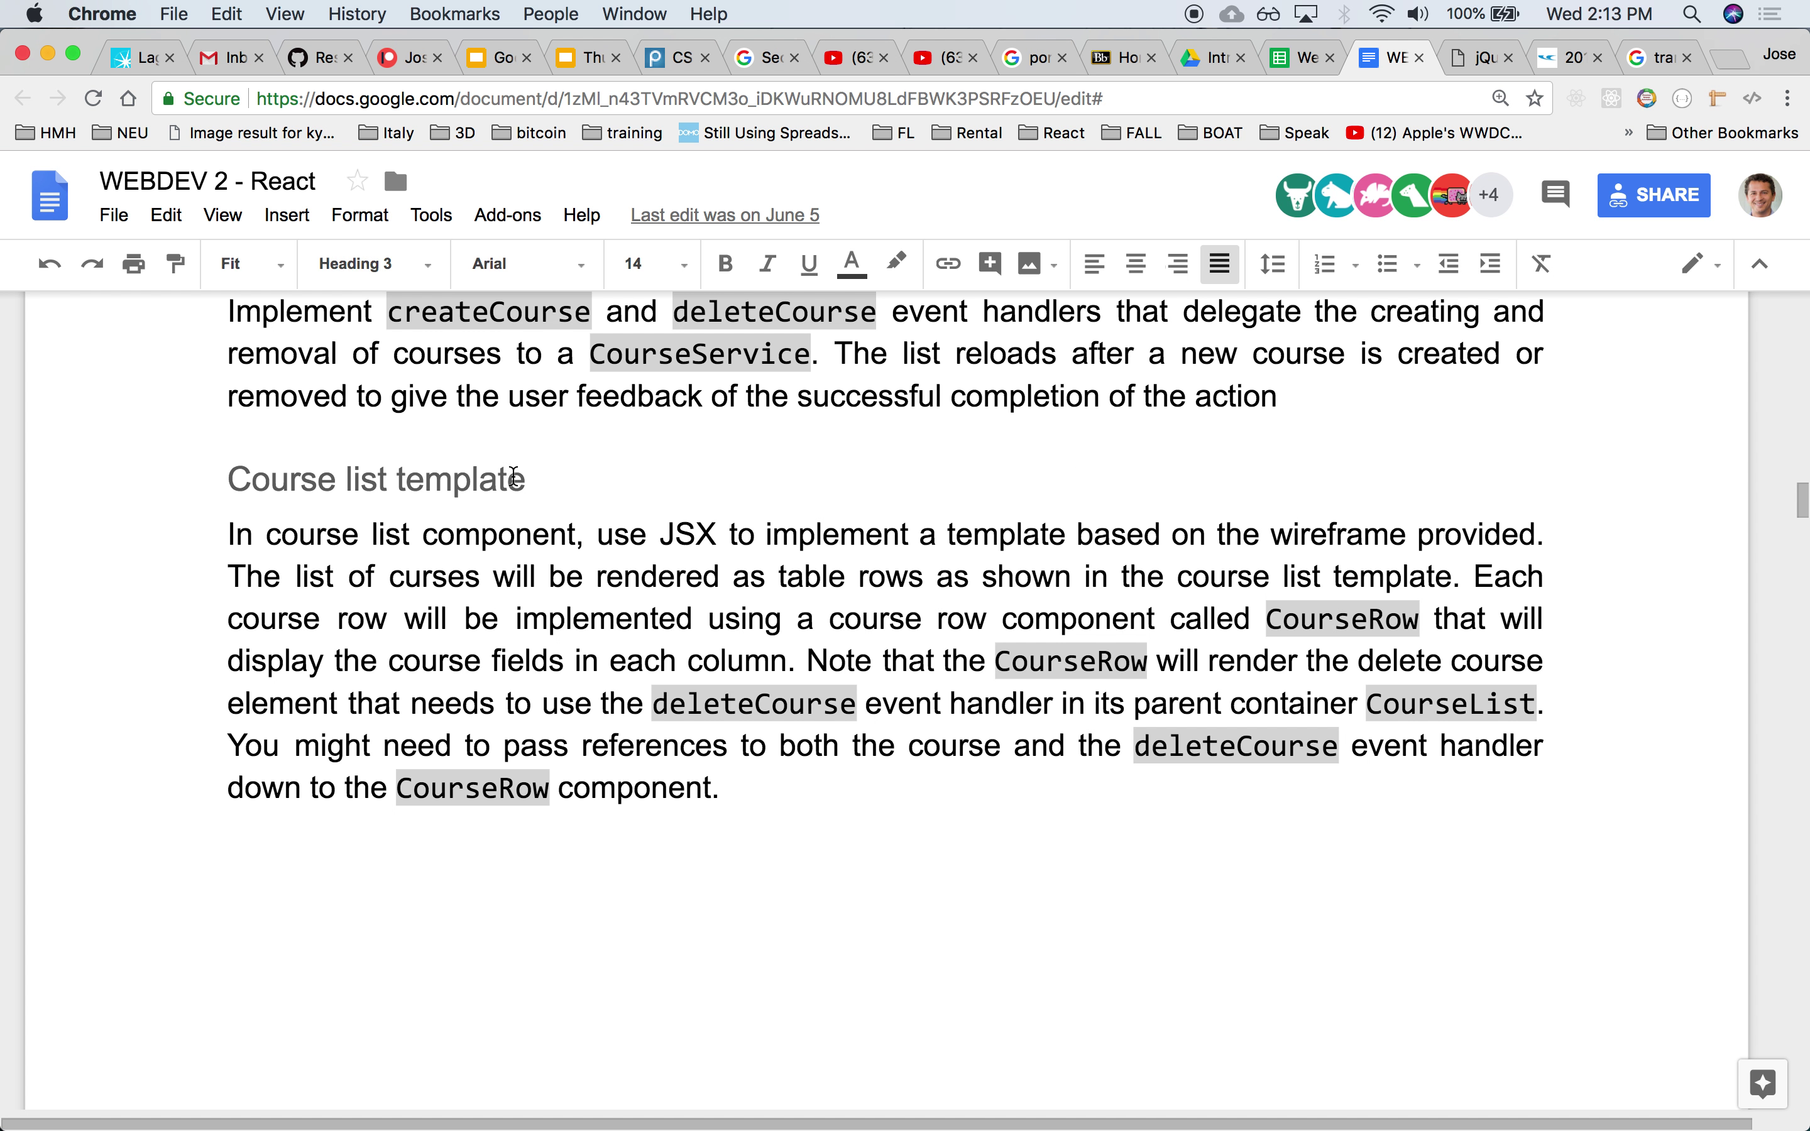
scroll(670, 661, down, 10)
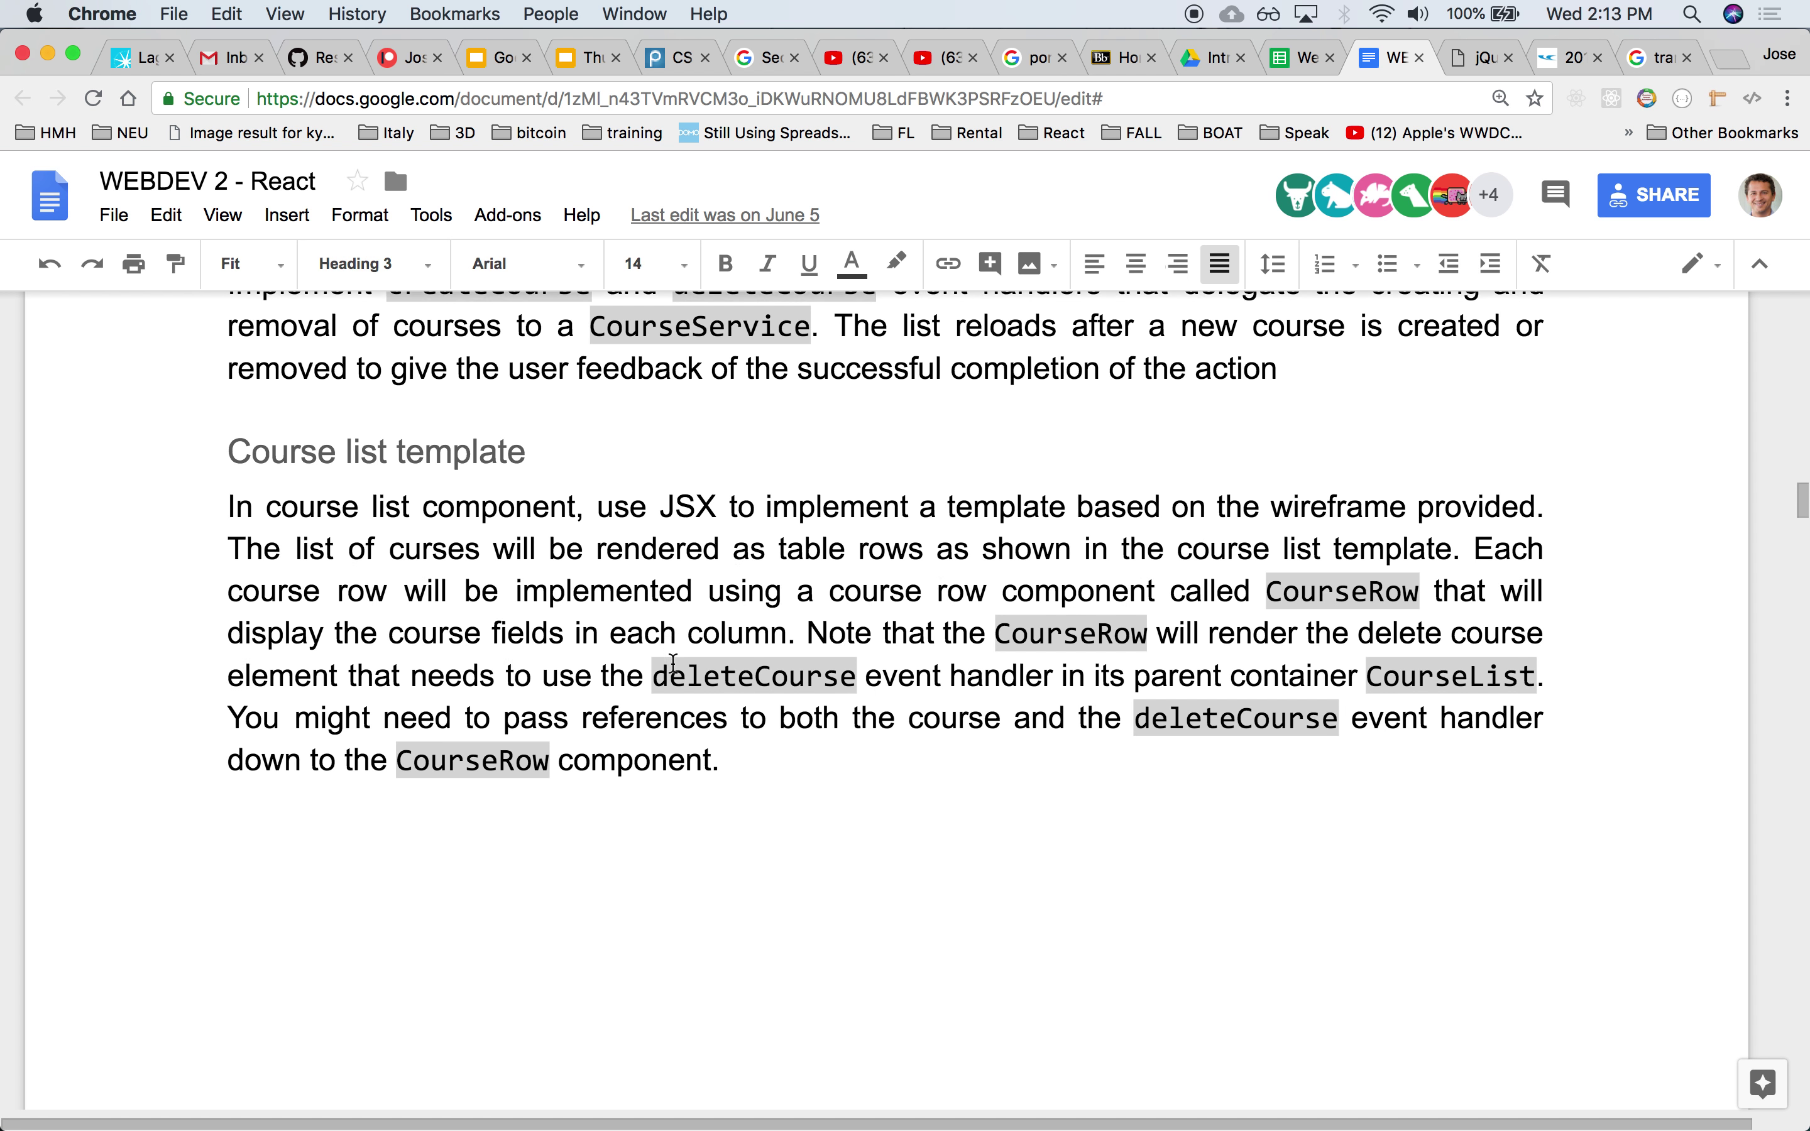
scroll(671, 662, down, 4)
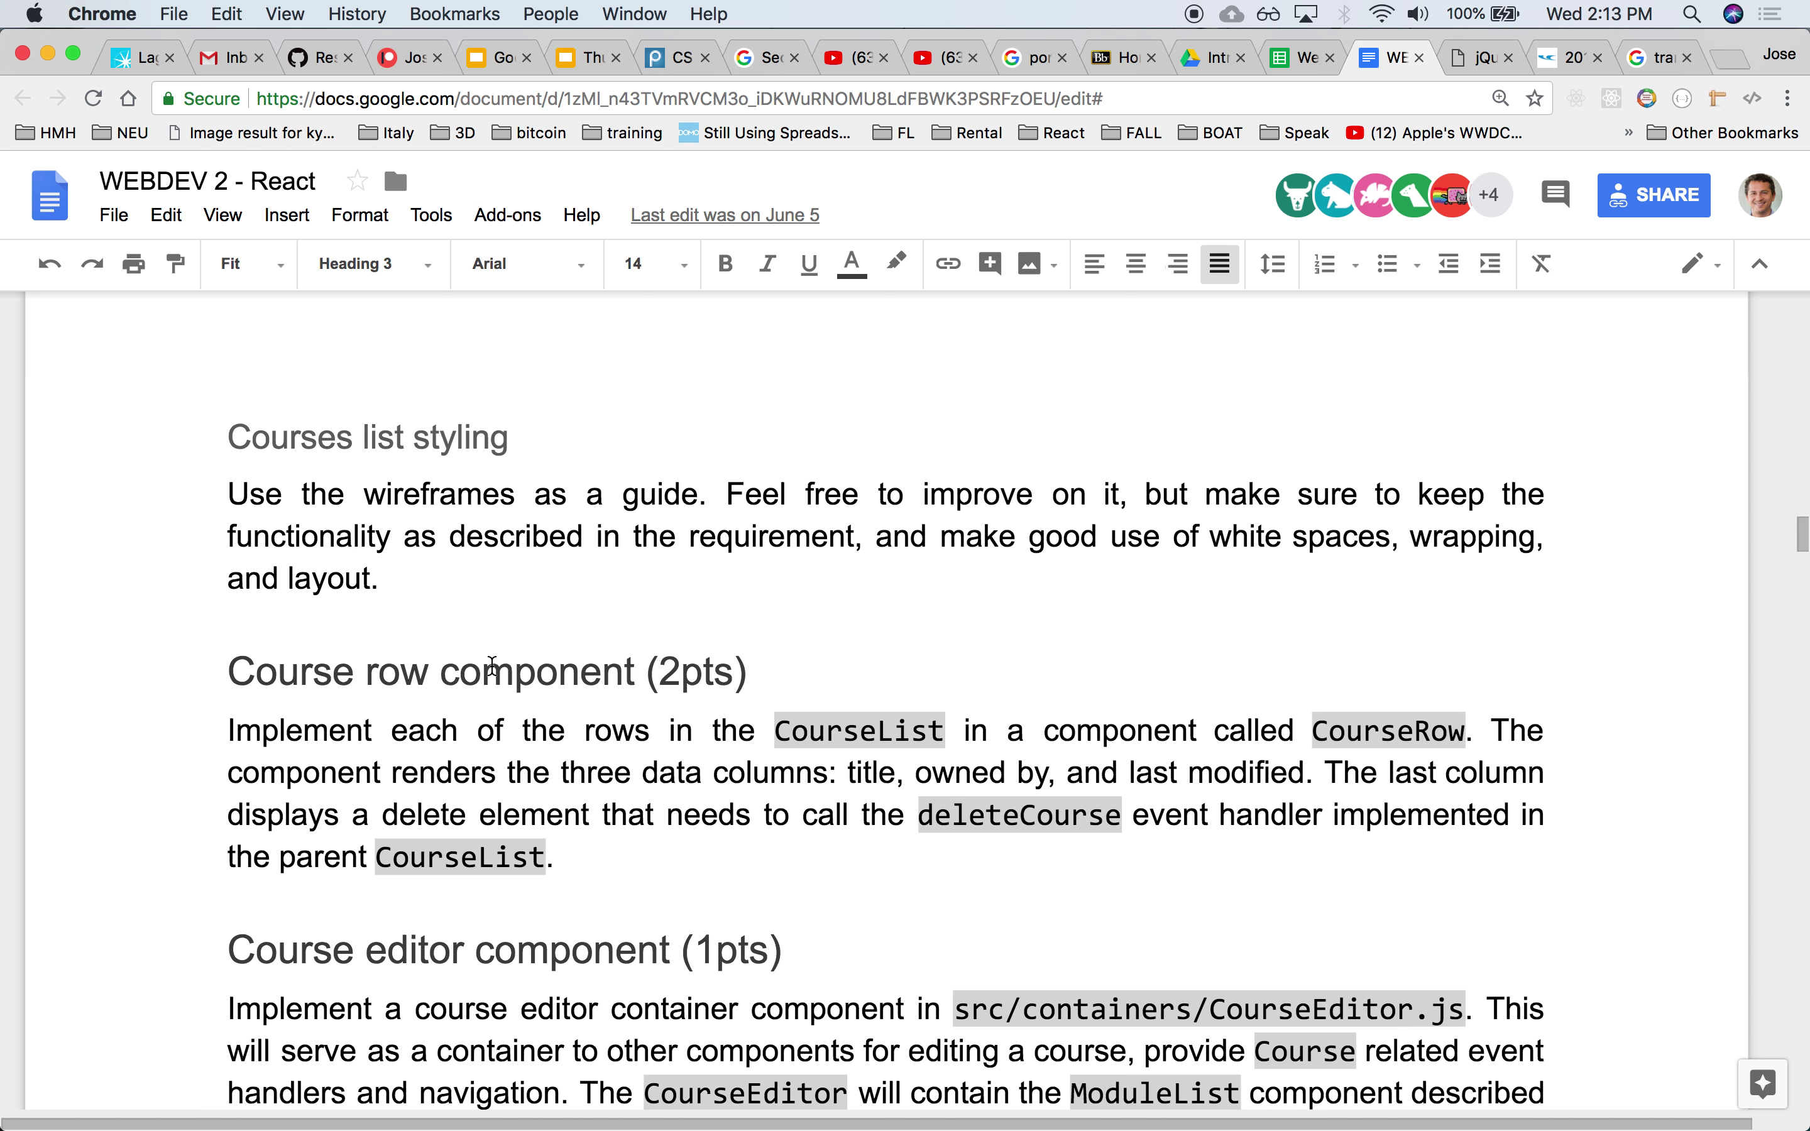
Scroll back to the Course Manager wireframe listing CS5200 Intro to Databases.
scroll(492, 666, up, 12)
scroll(492, 666, down, 8)
scroll(492, 668, down, 2)
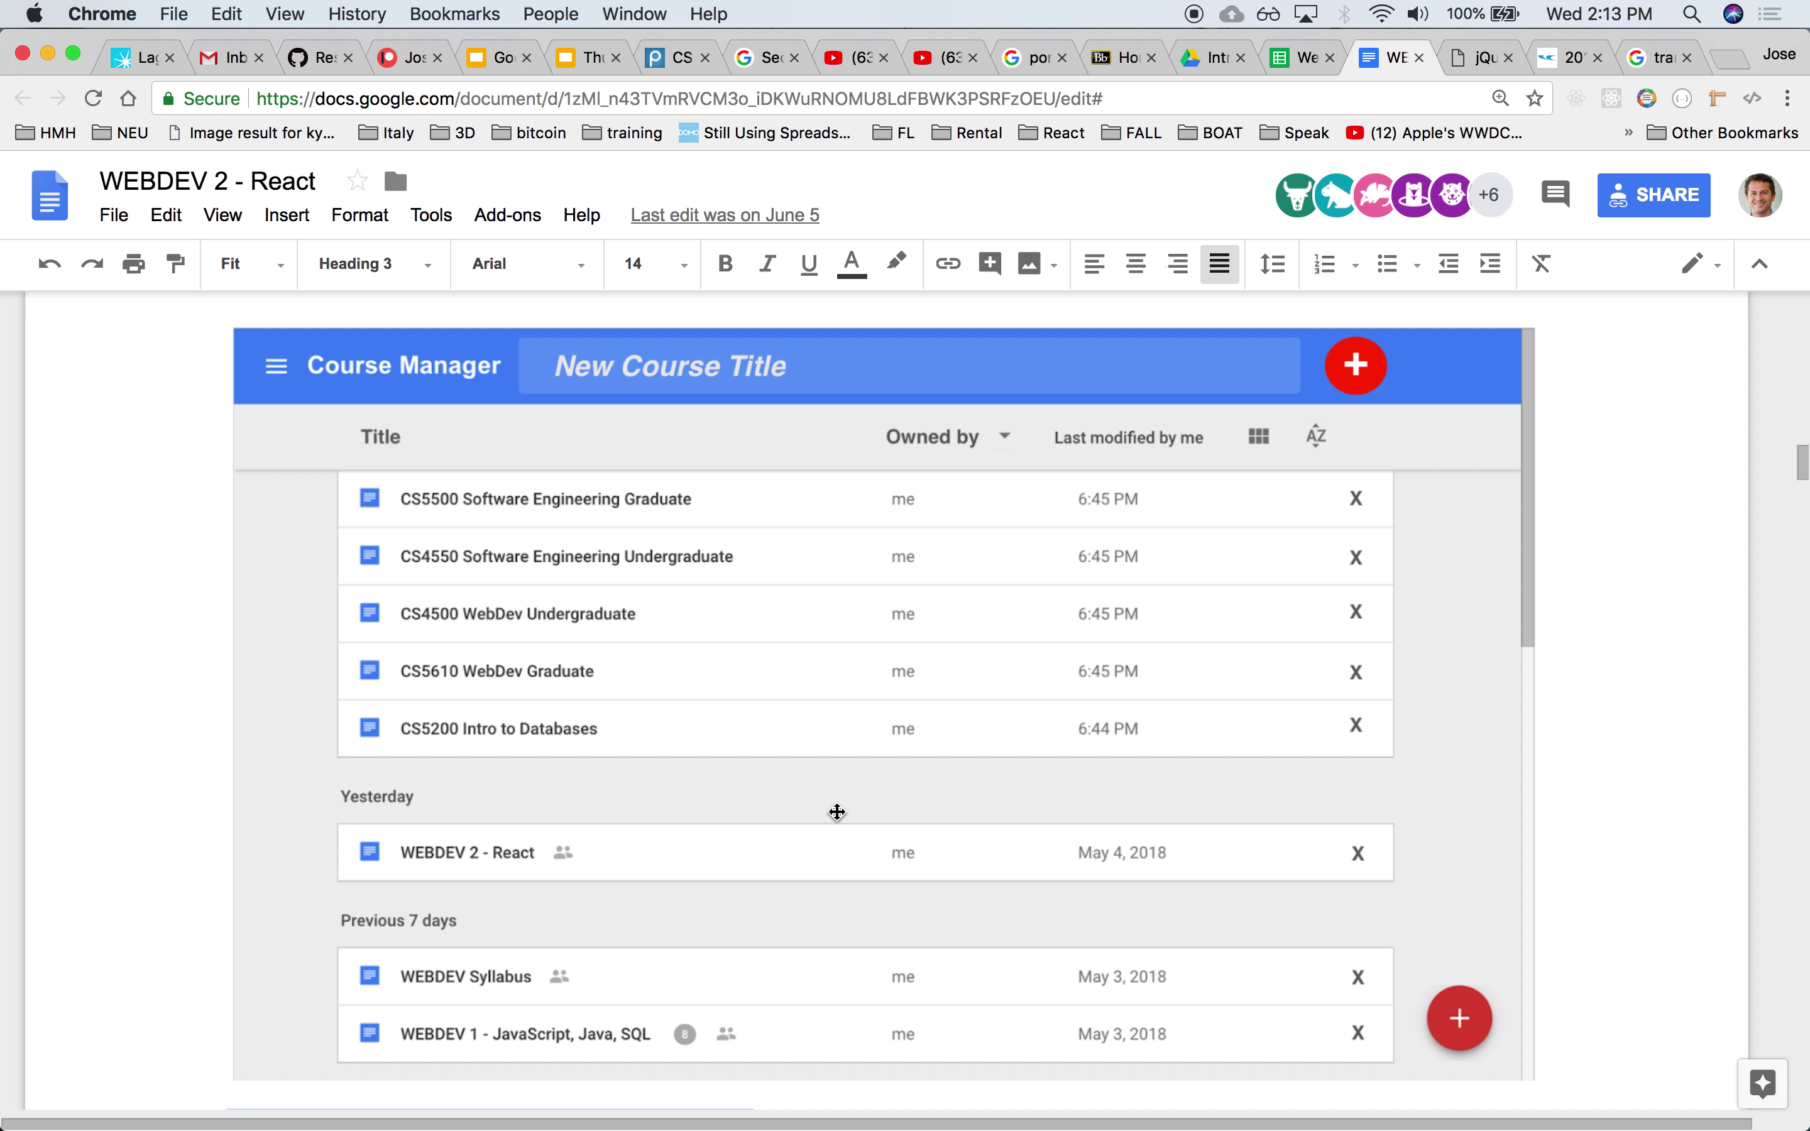
scroll(837, 813, down, 10)
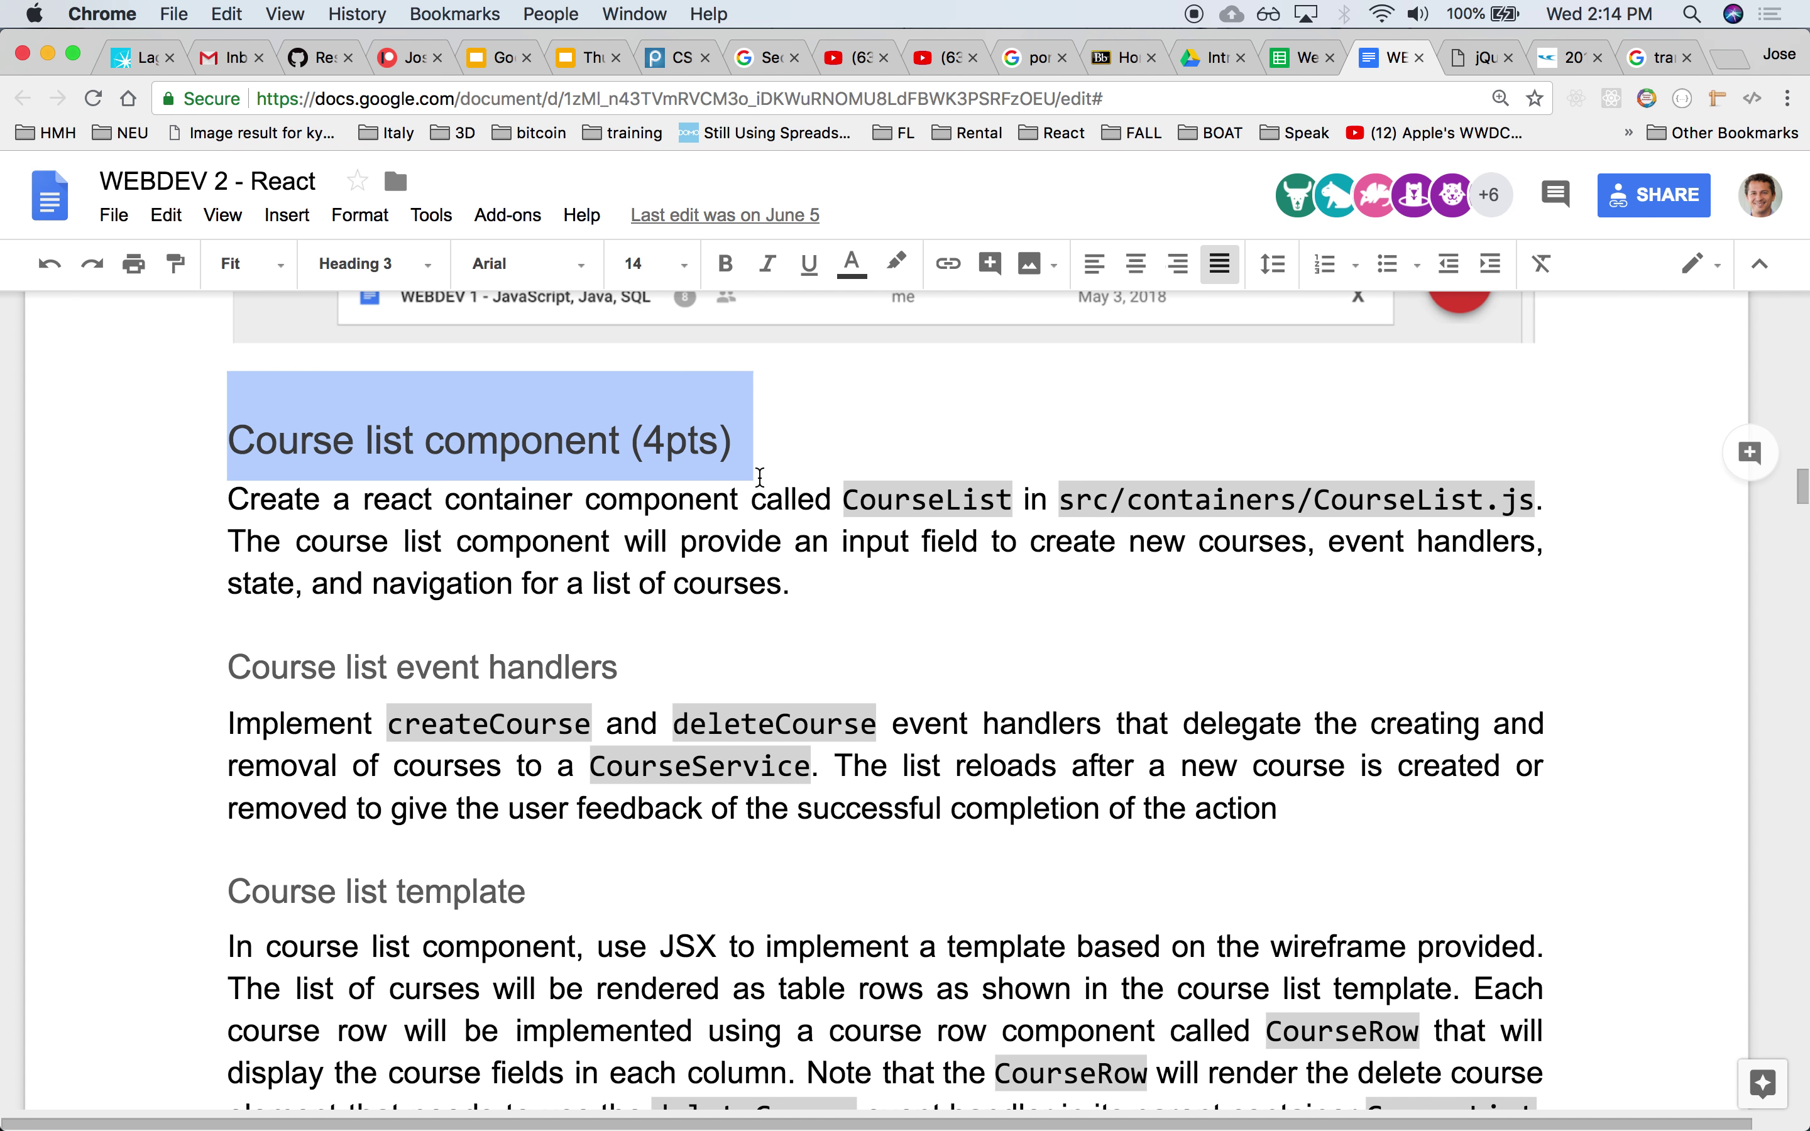
scroll(920, 667, down, 20)
scroll(922, 669, down, 5)
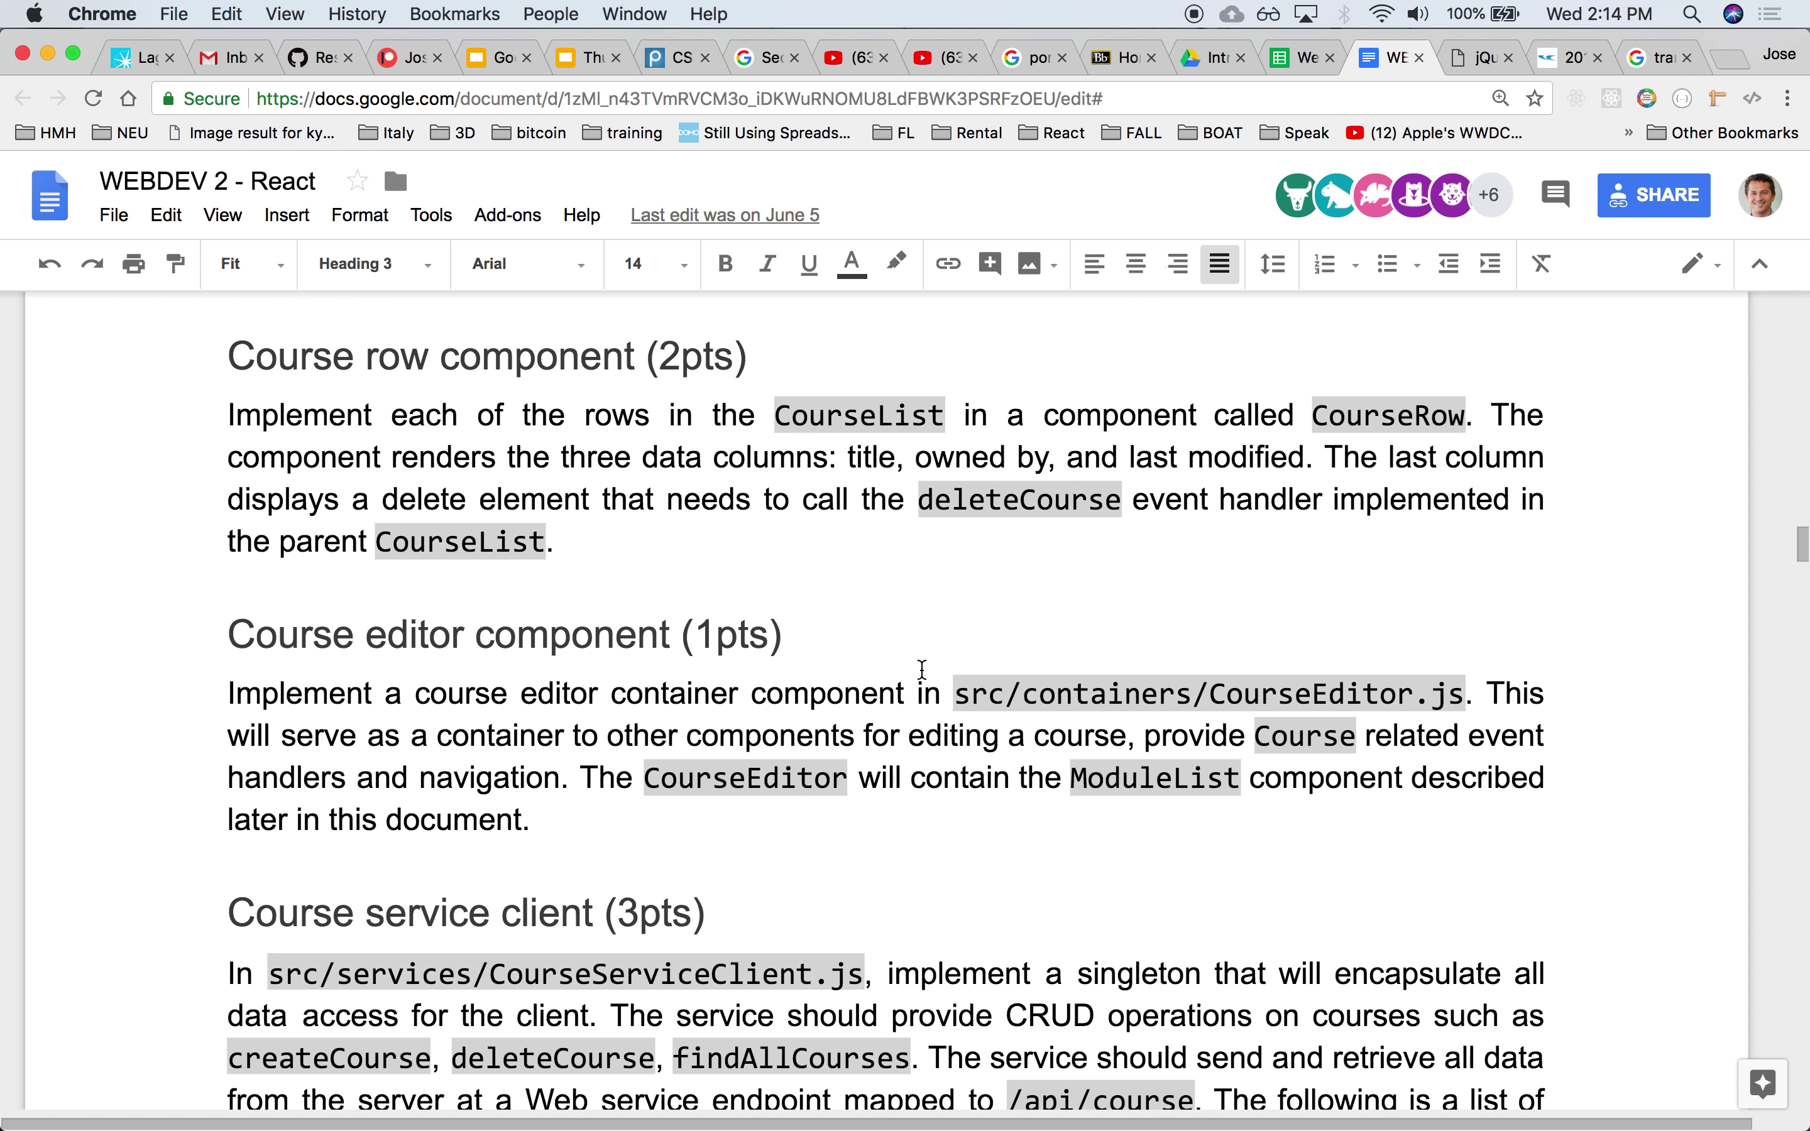
click(594, 644)
scroll(692, 652, up, 10)
scroll(693, 653, up, 8)
scroll(691, 651, down, 4)
scroll(509, 537, up, 1)
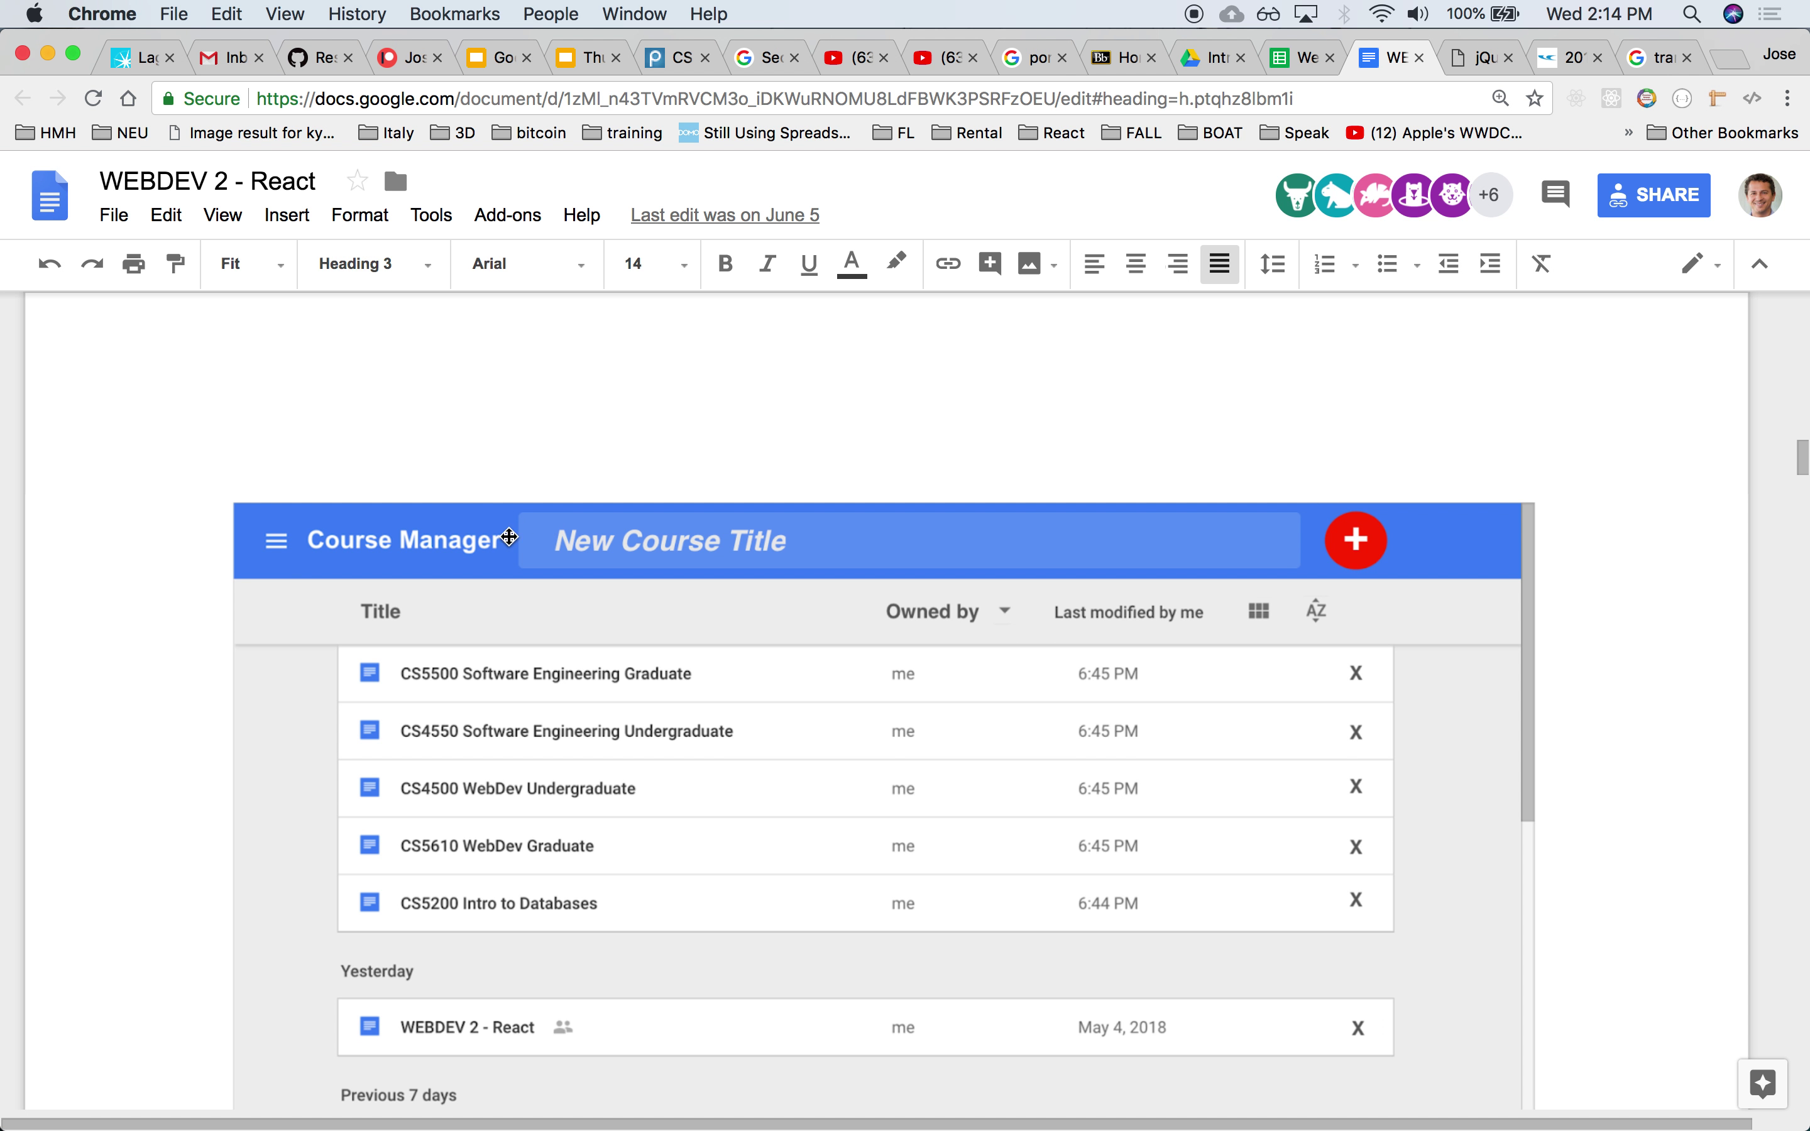